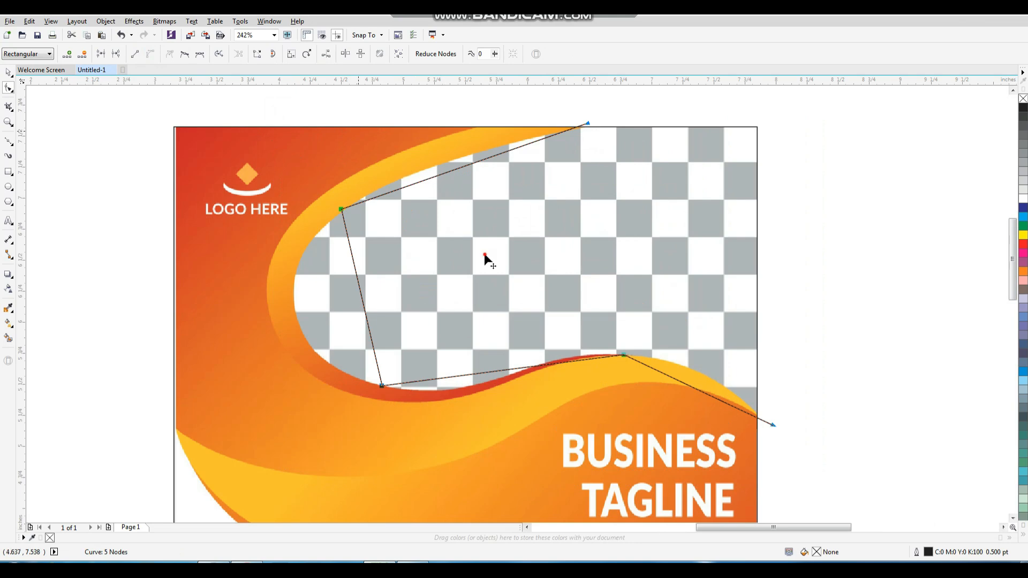
Step: Bend the upper and left segments of the traced curve to follow the yellow band's inner edge around the checkered photo area
{"action": "scroll", "coordinate": [485, 255], "scroll_direction": "up", "scroll_amount": 4}
{"action": "left_click_drag", "start_coordinate": [520, 272], "coordinate": [486, 255]}
{"action": "scroll", "coordinate": [484, 251], "scroll_direction": "down", "scroll_amount": 6}
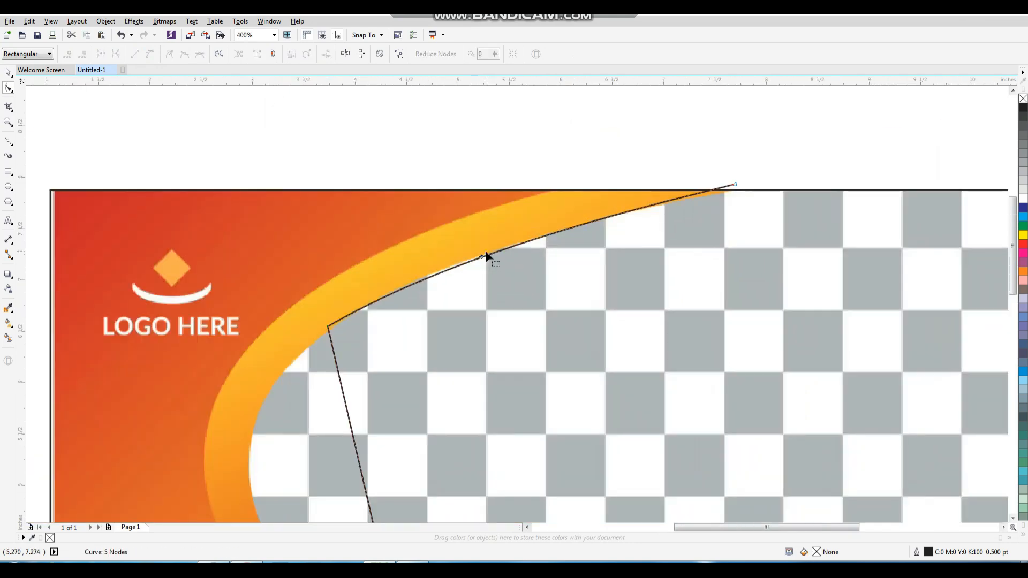
{"action": "scroll", "coordinate": [493, 351], "scroll_direction": "up", "scroll_amount": 4}
{"action": "left_click_drag", "start_coordinate": [468, 267], "coordinate": [385, 262]}
{"action": "left_click_drag", "start_coordinate": [444, 158], "coordinate": [446, 161]}
{"action": "left_click_drag", "start_coordinate": [411, 357], "coordinate": [365, 436]}
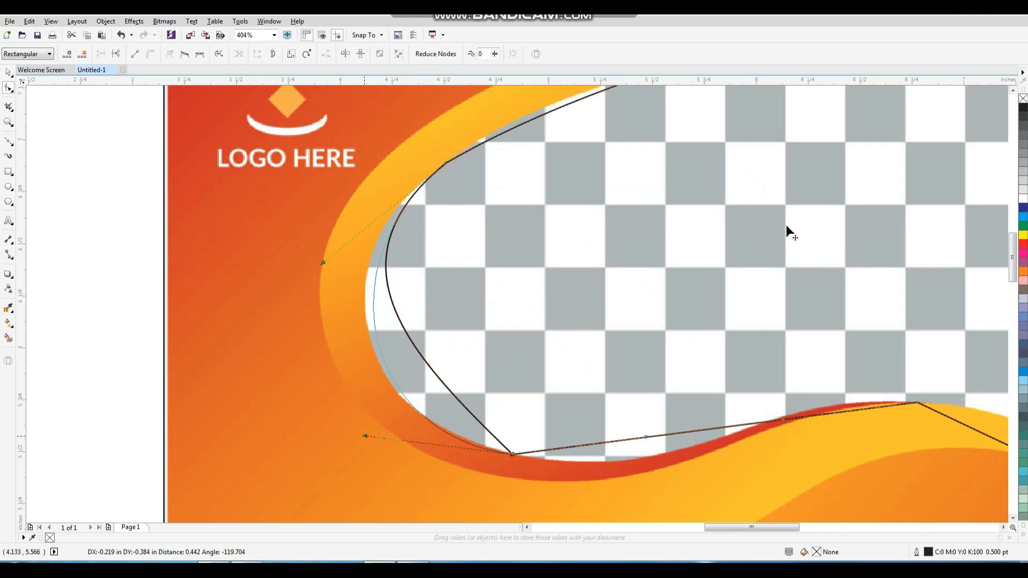
Step: Bend the lower segments of the traced curve to follow the wavy bottom edge of the checkered photo area
{"action": "scroll", "coordinate": [786, 225], "scroll_direction": "up", "scroll_amount": 2}
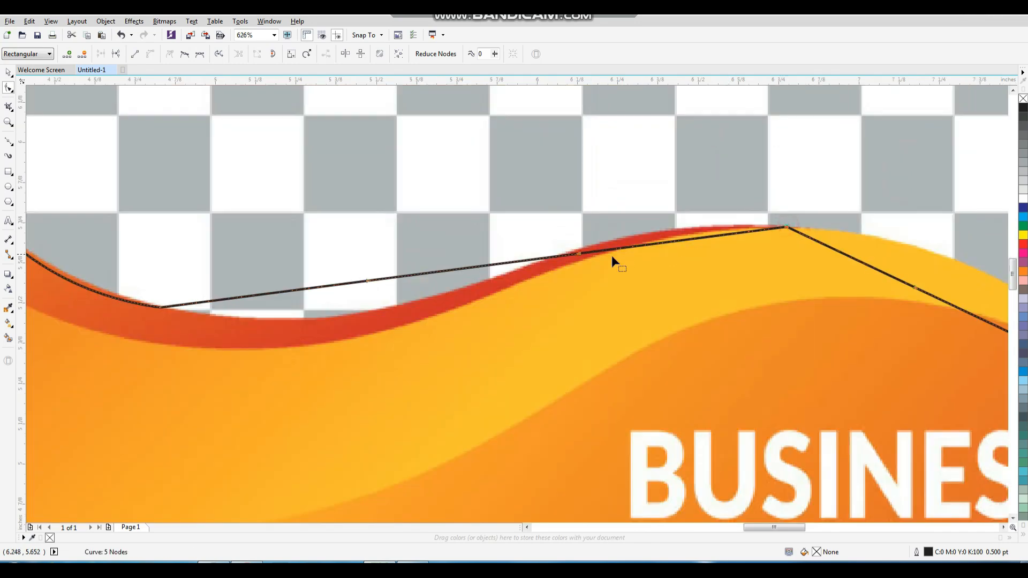
{"action": "left_click_drag", "start_coordinate": [582, 249], "coordinate": [496, 278]}
{"action": "key", "text": "F12"}
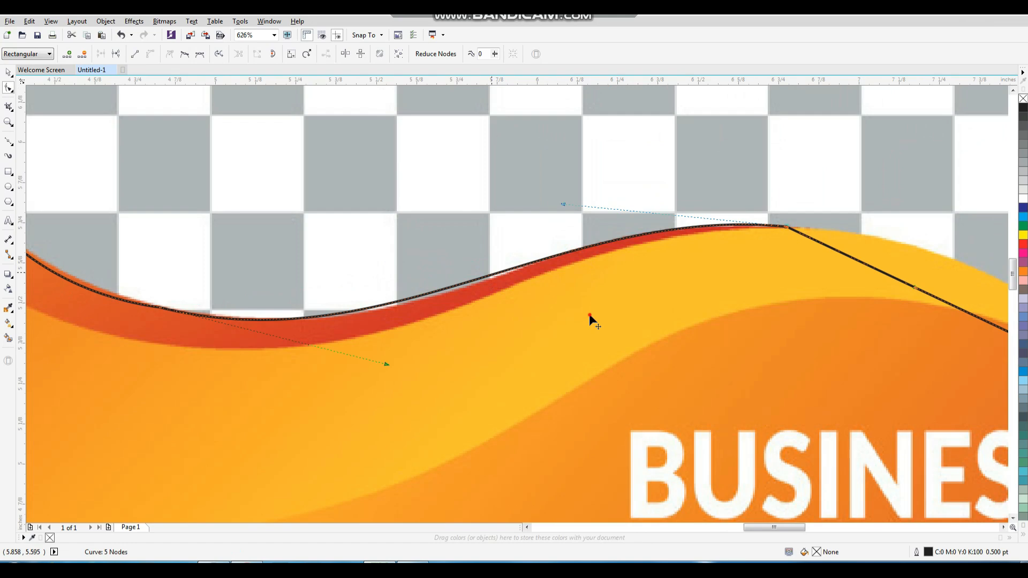
{"action": "scroll", "coordinate": [589, 315], "scroll_direction": "down", "scroll_amount": 5}
{"action": "key", "text": "space"}
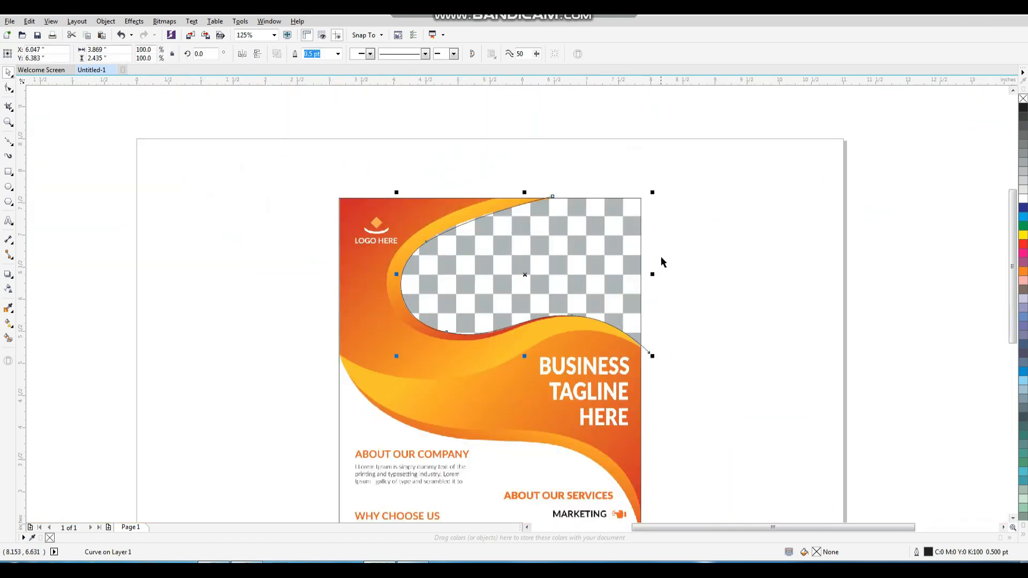
Step: Refine the upper segment of the traced curve so it sits on the yellow band's inner edge
{"action": "scroll", "coordinate": [476, 206], "scroll_direction": "up", "scroll_amount": 2}
{"action": "key", "text": "space"}
{"action": "scroll", "coordinate": [473, 293], "scroll_direction": "up", "scroll_amount": 4}
{"action": "left_click", "coordinate": [479, 293]}
{"action": "key", "text": "F12"}
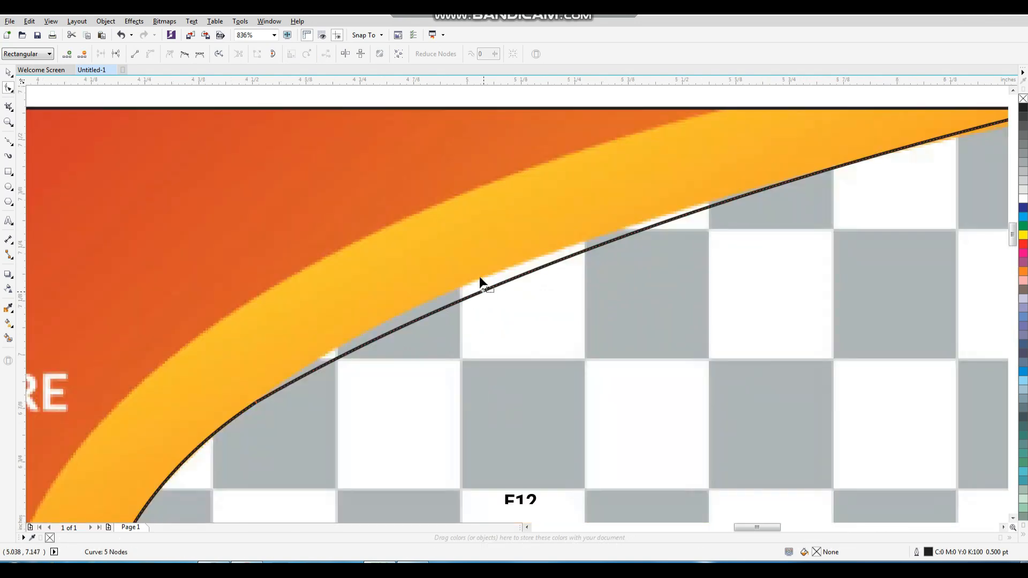
Step: Set the outline width of the curve around the photo area to 2 pt
{"action": "key", "text": "space"}
{"action": "scroll", "coordinate": [496, 275], "scroll_direction": "down", "scroll_amount": 5}
{"action": "left_click", "coordinate": [530, 246]}
{"action": "scroll", "coordinate": [530, 246], "scroll_direction": "down", "scroll_amount": 2}
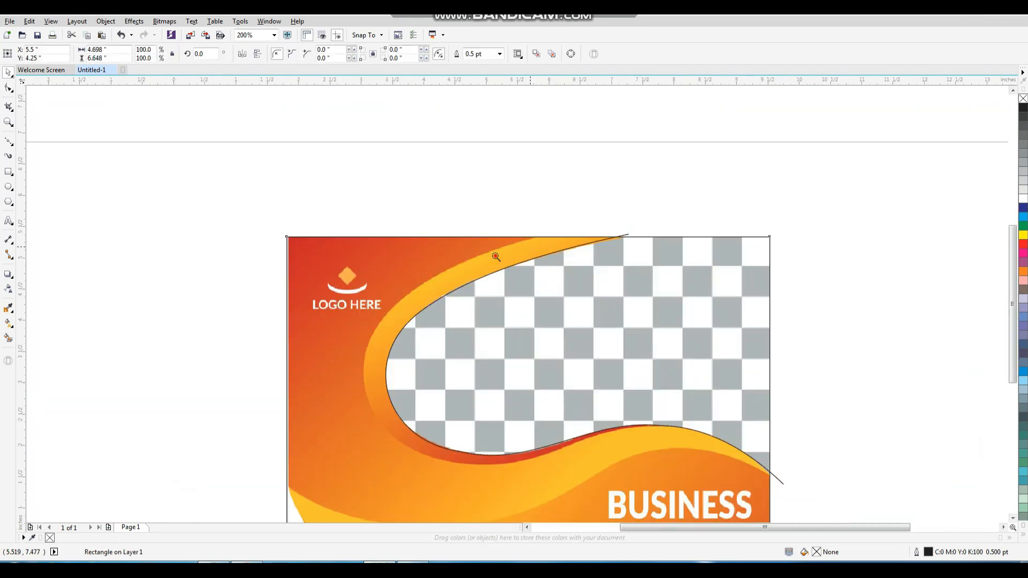
{"action": "left_click_drag", "start_coordinate": [282, 312], "coordinate": [739, 105]}
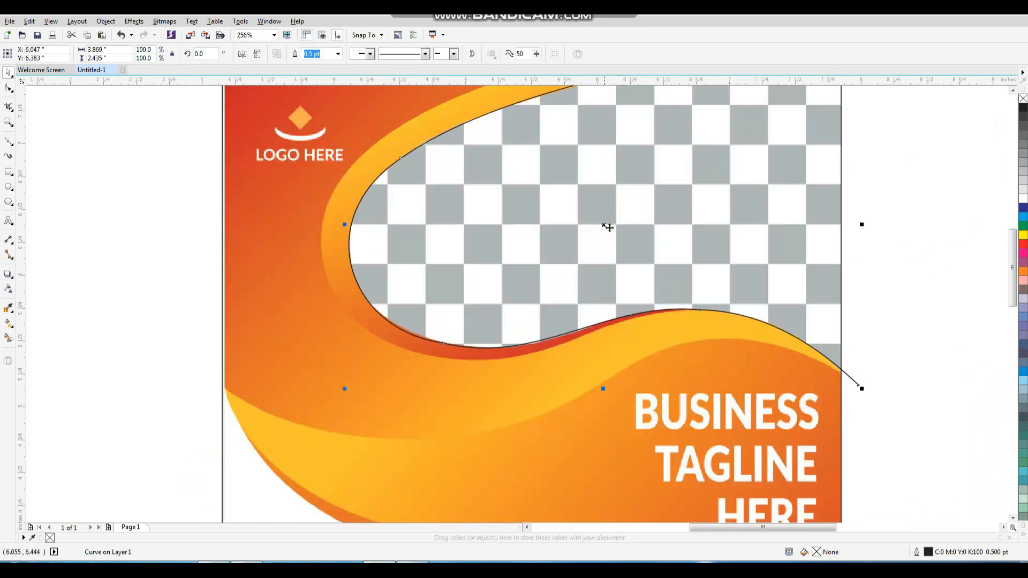
{"action": "key", "text": "F12"}
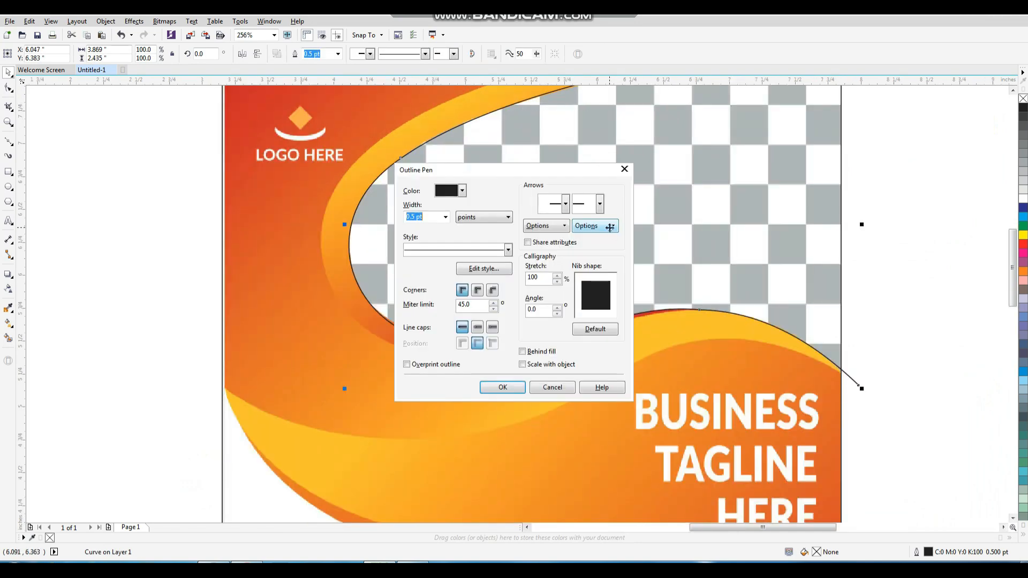
{"action": "type", "text": "2"}
{"action": "key", "text": "Return"}
{"action": "scroll", "coordinate": [591, 246], "scroll_direction": "down", "scroll_amount": 2}
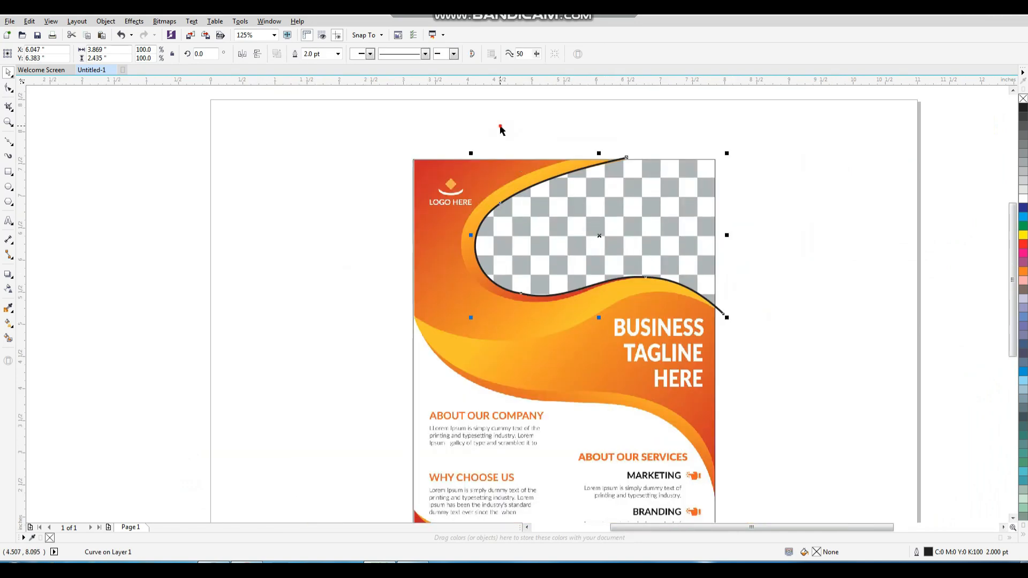
Step: Draw a three-node Bezier line along the orange wave's lower edge, spanning from the flyer's left side past its right side
{"action": "left_click", "coordinate": [499, 128]}
{"action": "key", "text": "F2"}
{"action": "left_click_drag", "start_coordinate": [360, 117], "coordinate": [767, 481]}
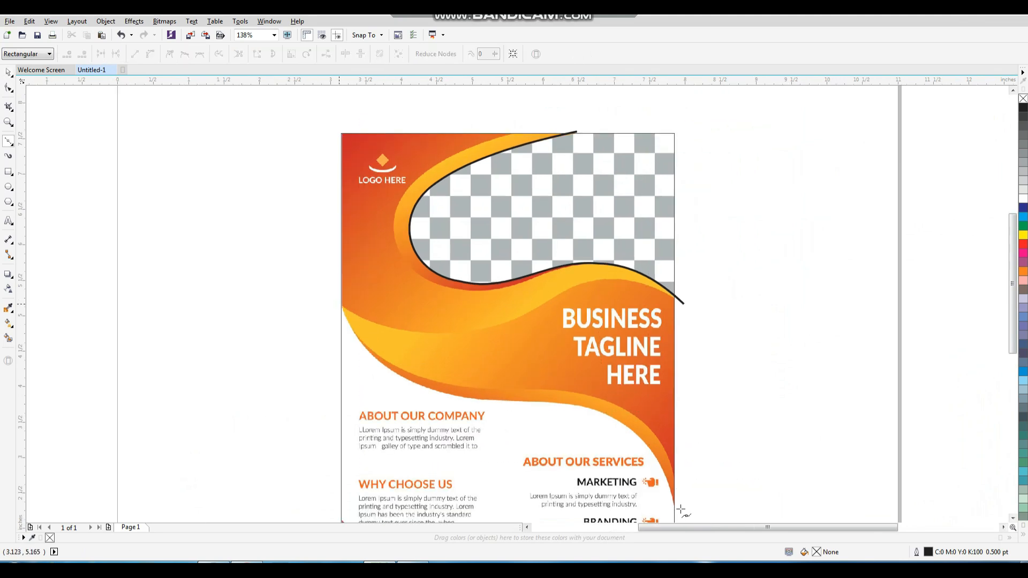
{"action": "left_click", "coordinate": [680, 509]}
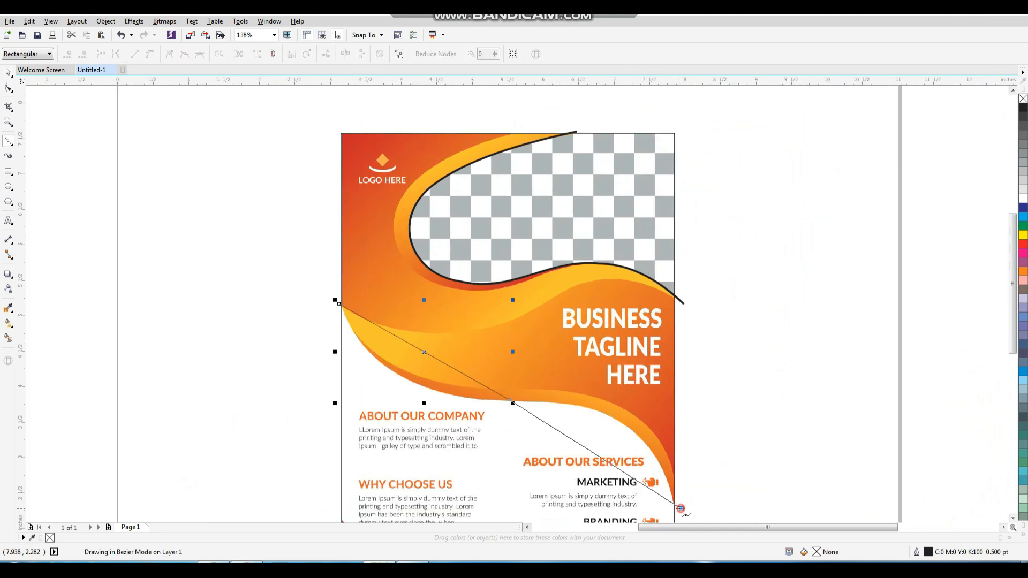
{"action": "key", "text": "space"}
Step: Set the lower Bezier line's outline width to 2 pt
{"action": "key", "text": "F12"}
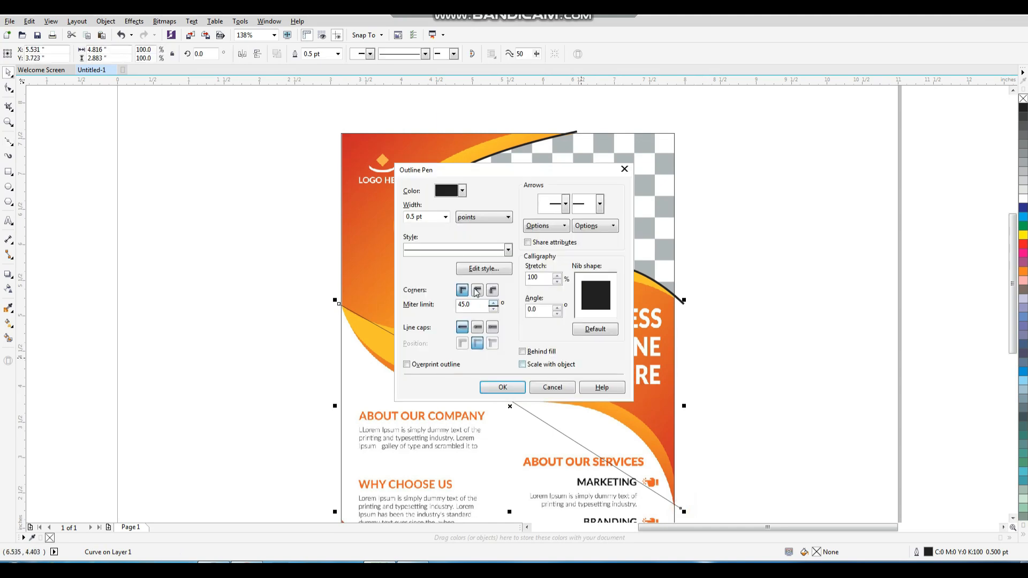
{"action": "double_click", "coordinate": [425, 217]}
{"action": "type", "text": "2"}
{"action": "key", "text": "Return"}
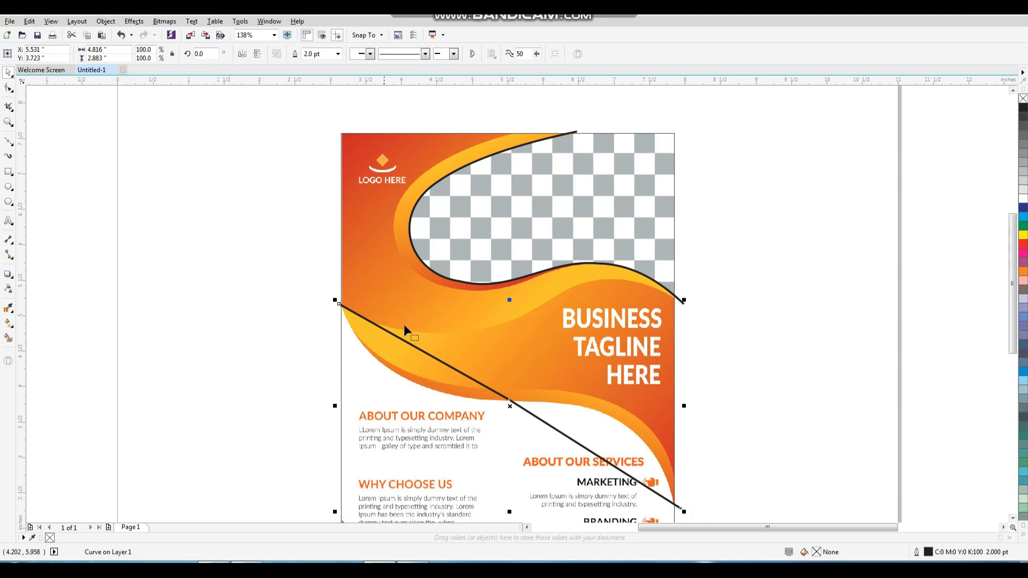
Step: Bend both segments of the lower line along the orange wave's bottom edge and extend its right end node further down
{"action": "key", "text": "F10"}
{"action": "scroll", "coordinate": [404, 325], "scroll_direction": "down", "scroll_amount": 1}
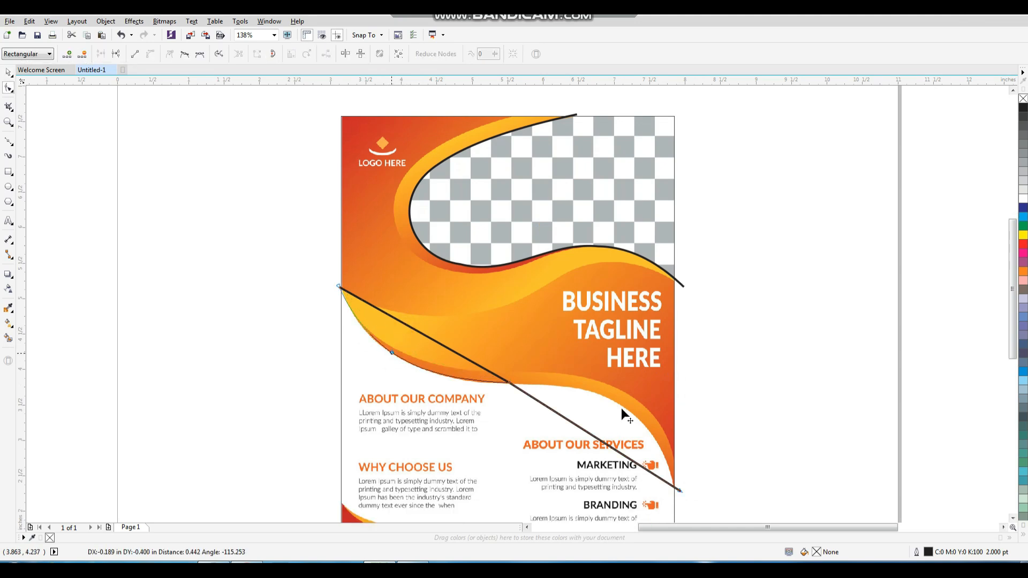
{"action": "left_click_drag", "start_coordinate": [621, 408], "coordinate": [621, 409]}
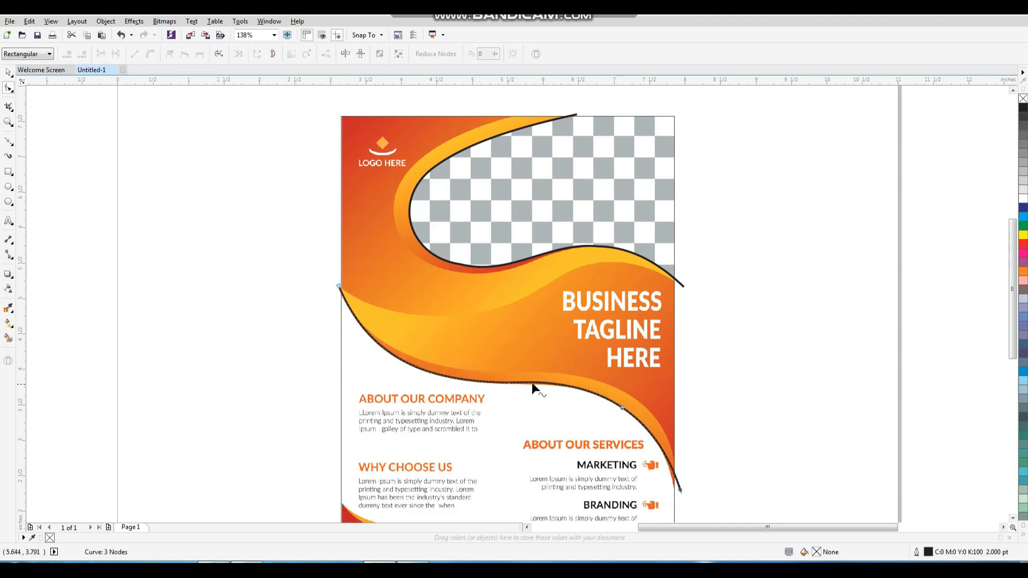
{"action": "left_click", "coordinate": [680, 492]}
{"action": "left_click_drag", "start_coordinate": [681, 492], "coordinate": [679, 503]}
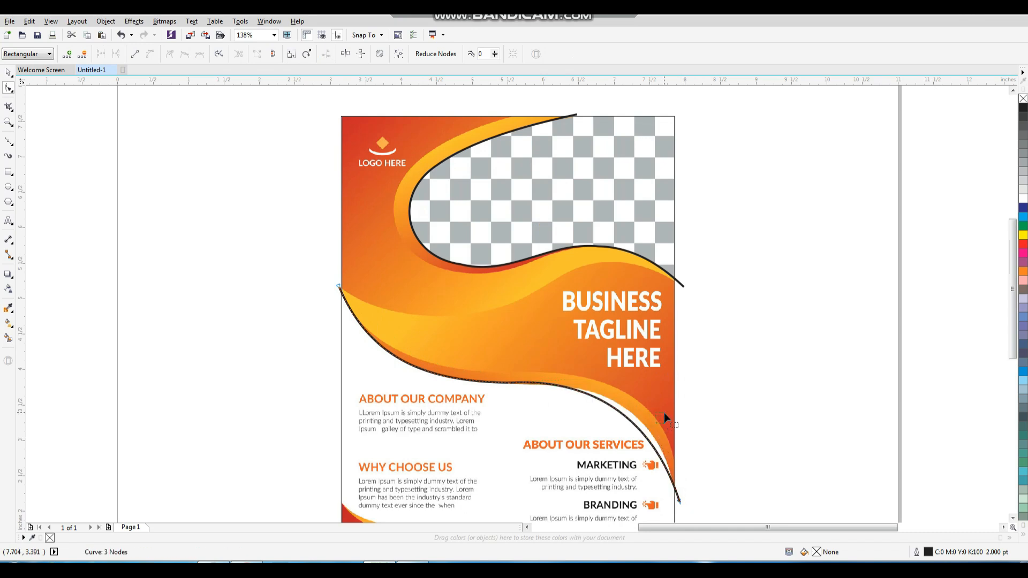
{"action": "left_click_drag", "start_coordinate": [649, 422], "coordinate": [660, 407]}
{"action": "left_click", "coordinate": [717, 374]}
{"action": "key", "text": "space"}
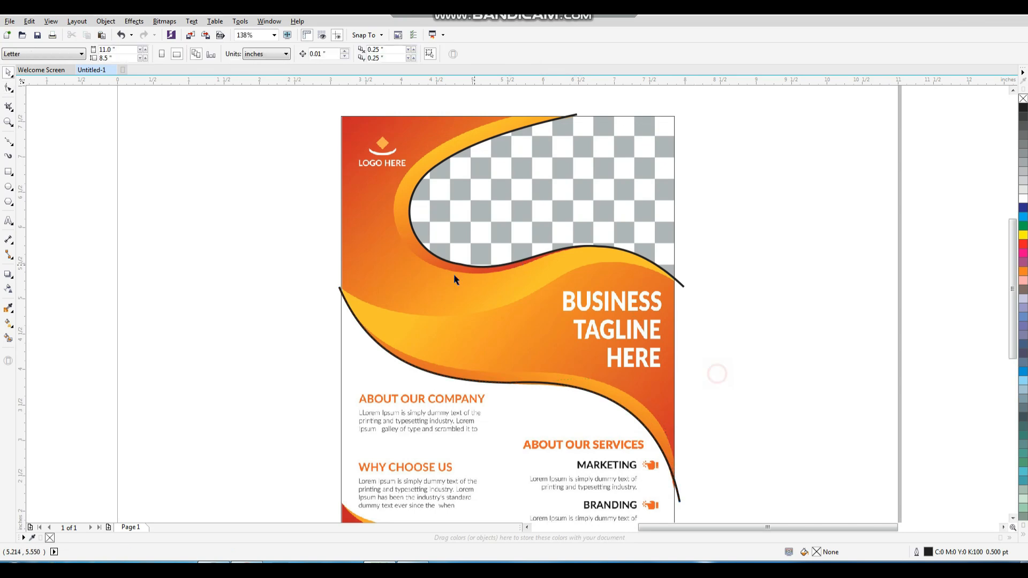
Step: Draw a three-node Bezier line across the flyer for the boundary between the yellow wave and the orange tagline area
{"action": "left_click_drag", "start_coordinate": [262, 408], "coordinate": [687, 182]}
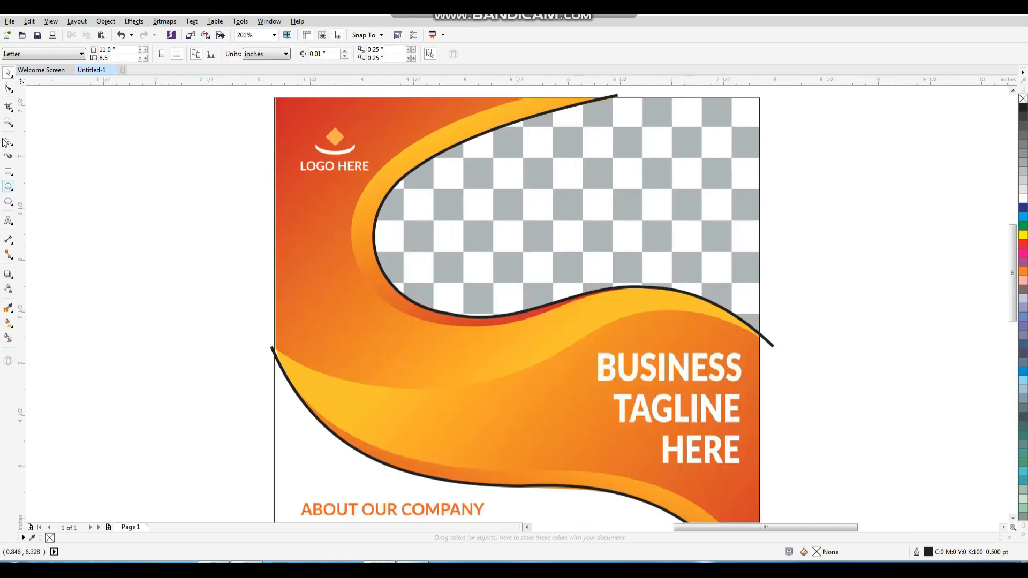
{"action": "left_click", "coordinate": [8, 140]}
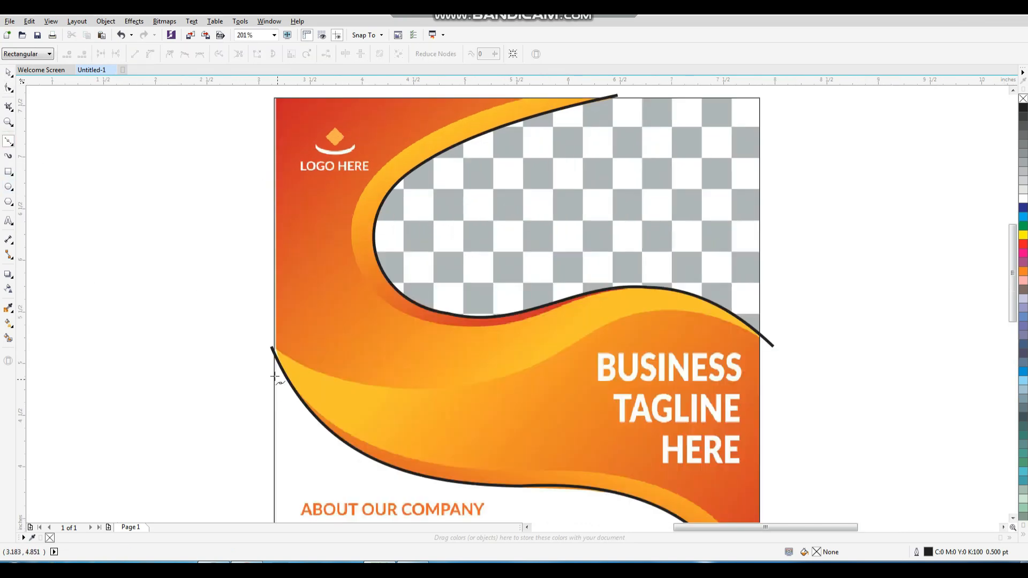
{"action": "left_click", "coordinate": [268, 347]}
{"action": "left_click", "coordinate": [551, 356]}
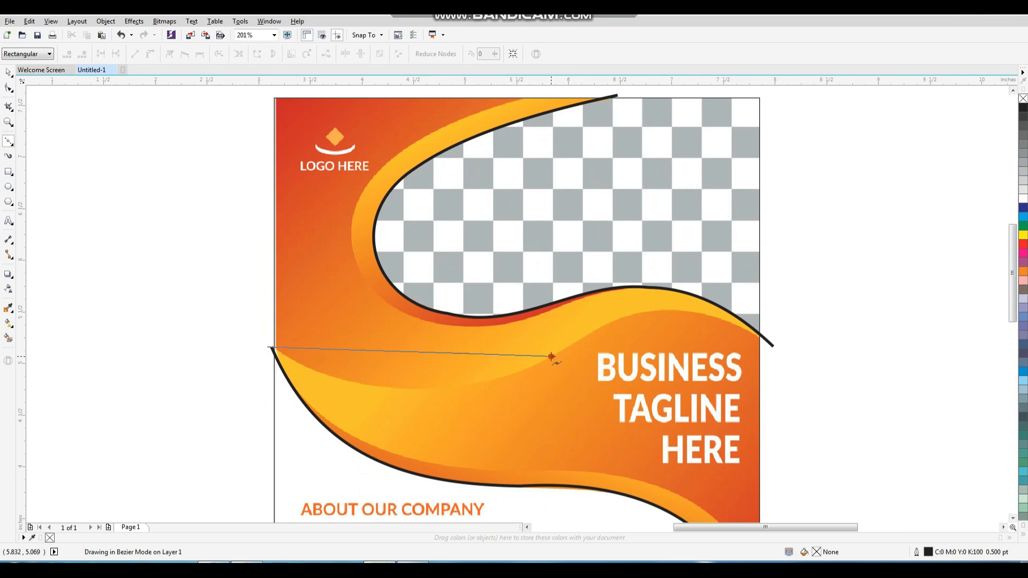
{"action": "left_click", "coordinate": [763, 340]}
{"action": "key", "text": "space"}
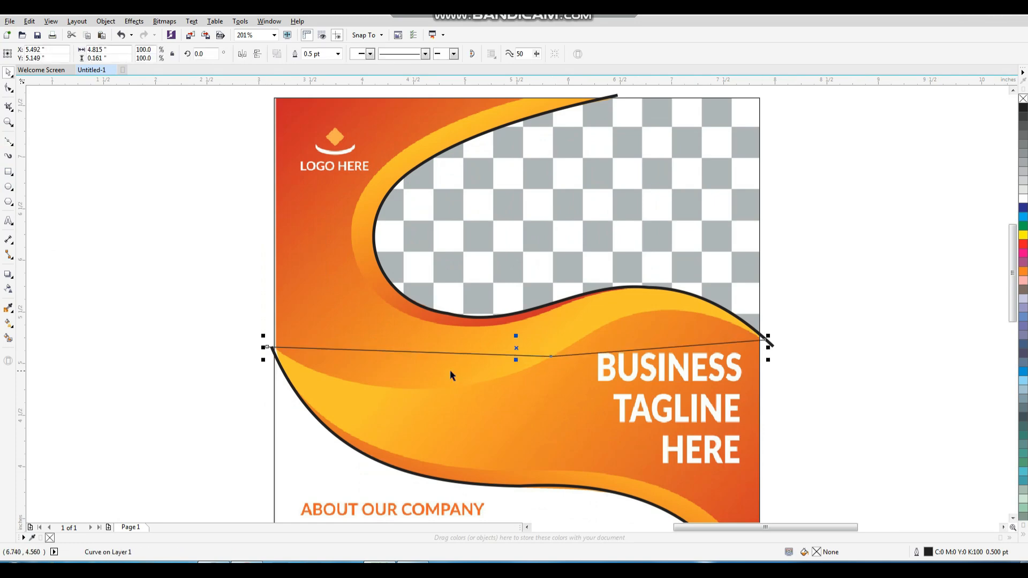
Step: Bend the middle line along the yellow wave's lower boundary, smooth its middle node, and thicken its outline to match the other curves
{"action": "key", "text": "F10"}
{"action": "left_click", "coordinate": [416, 353]}
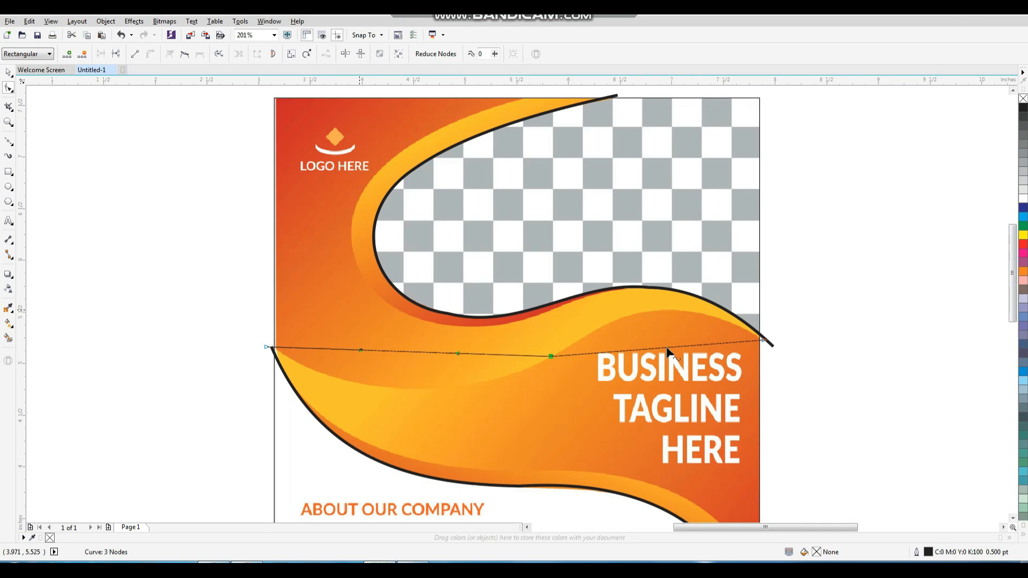
{"action": "left_click_drag", "start_coordinate": [668, 350], "coordinate": [661, 328]}
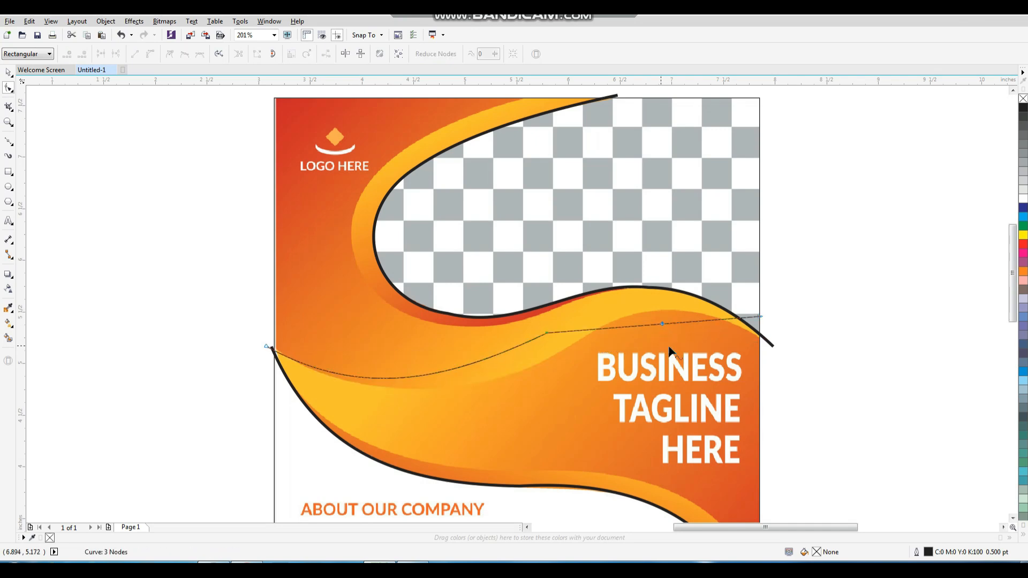
{"action": "key", "text": "ctrl+z"}
{"action": "left_click_drag", "start_coordinate": [669, 349], "coordinate": [660, 310]}
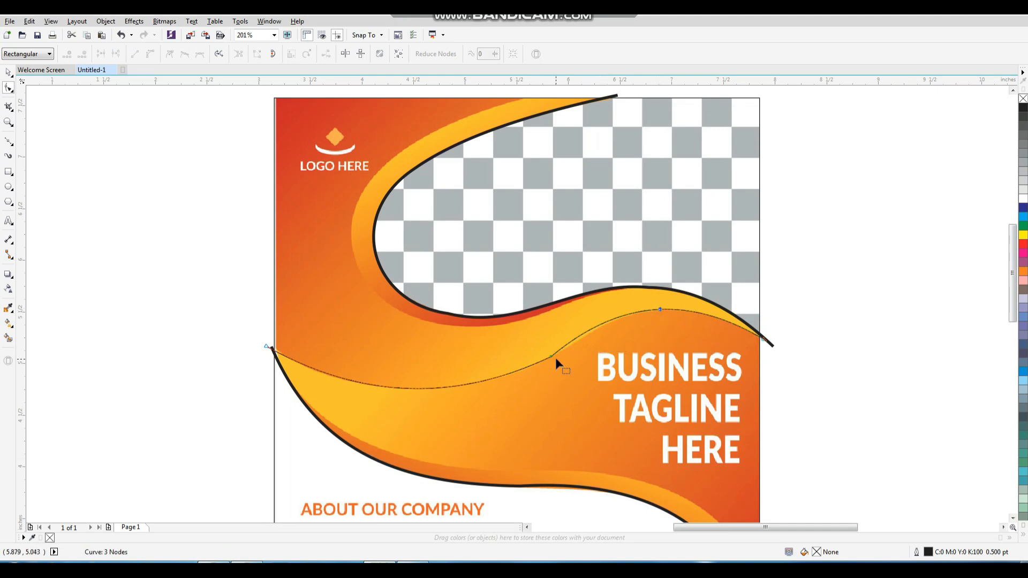
{"action": "left_click", "coordinate": [555, 358]}
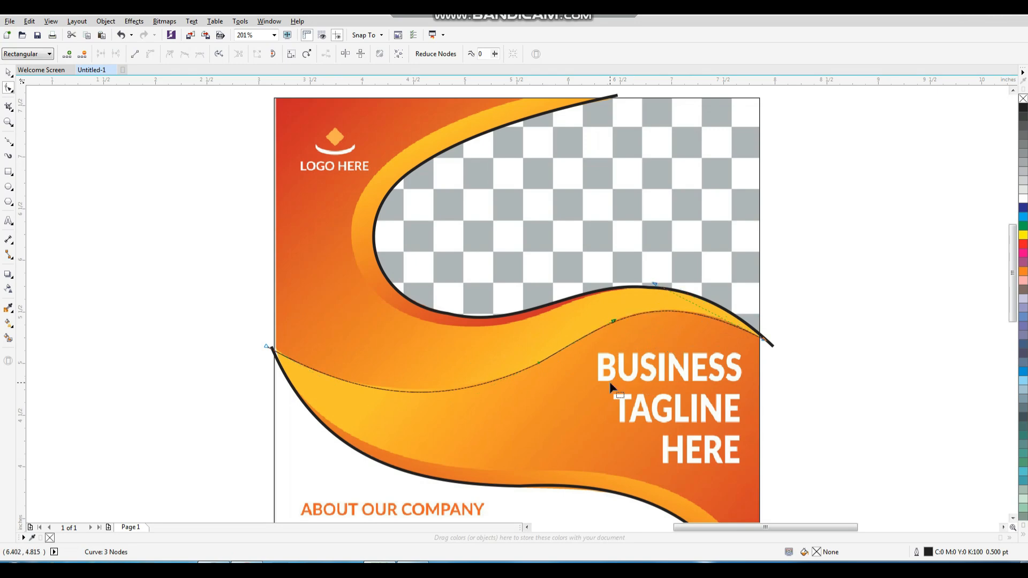
{"action": "key", "text": "space"}
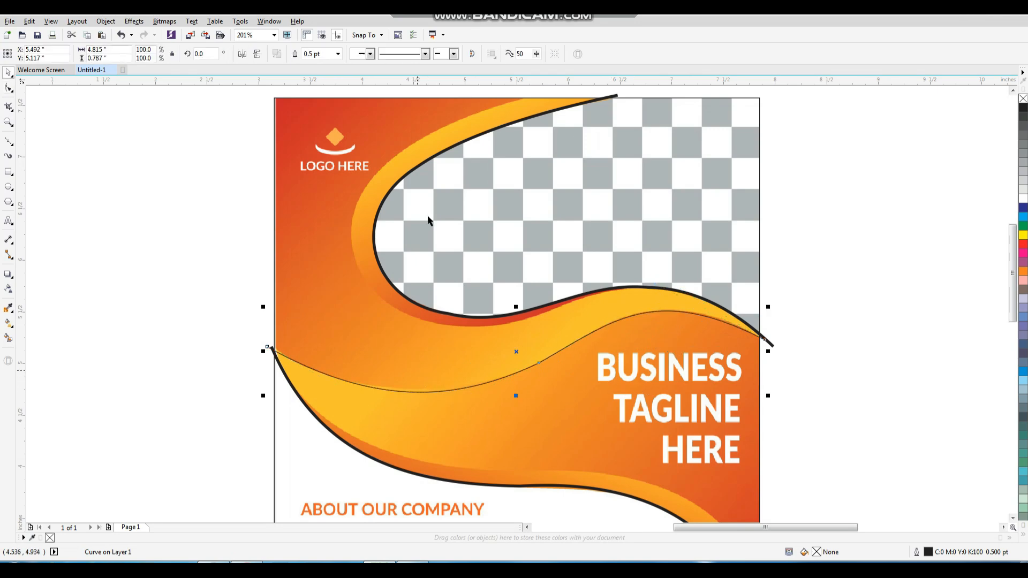
{"action": "left_click", "coordinate": [862, 424]}
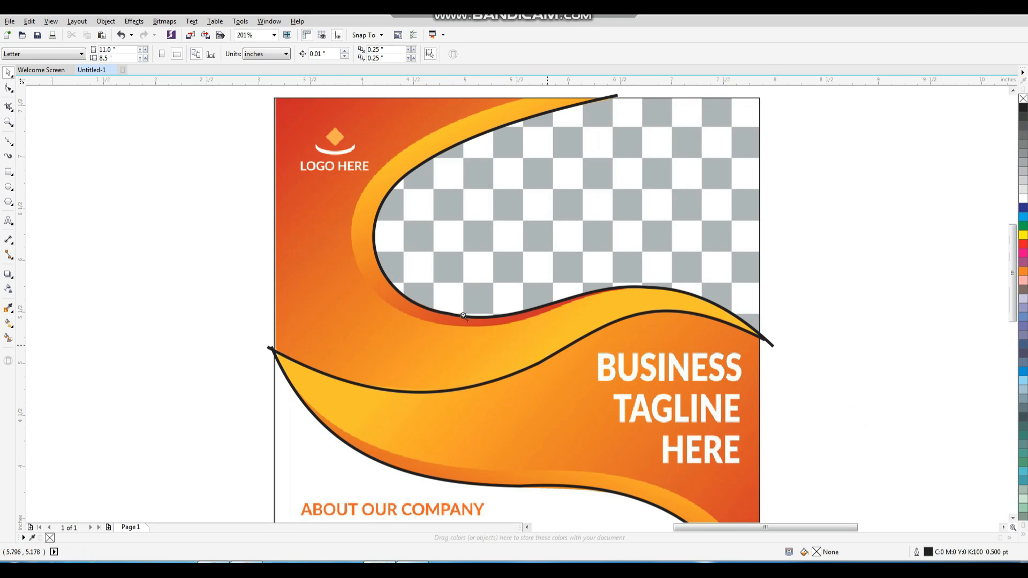
Step: Draw a four-node Bezier line around the yellow band's outer edge, from the flyer's top edge to the wave crest
{"action": "scroll", "coordinate": [547, 345], "scroll_direction": "down", "scroll_amount": 1}
{"action": "key", "text": "F2"}
{"action": "left_click_drag", "start_coordinate": [409, 198], "coordinate": [677, 380]}
{"action": "key", "text": "F5"}
{"action": "left_click", "coordinate": [507, 139]}
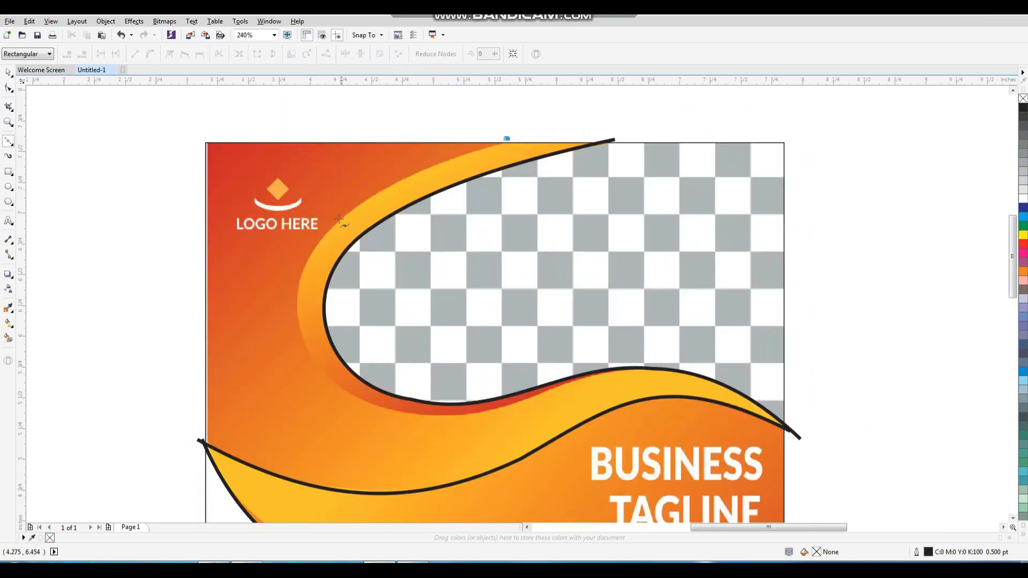
{"action": "left_click", "coordinate": [340, 219]}
{"action": "left_click", "coordinate": [371, 403]}
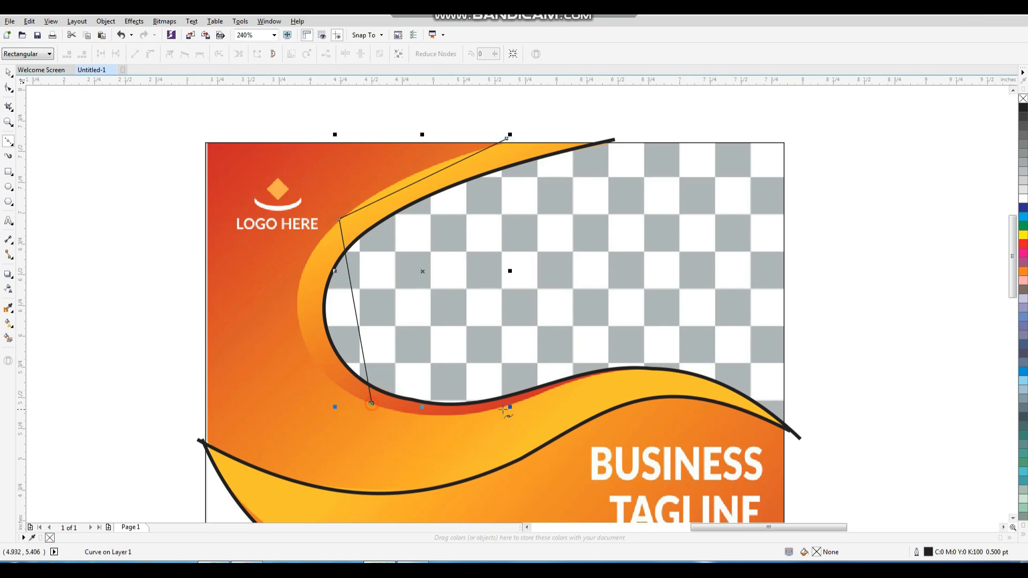
{"action": "left_click", "coordinate": [622, 363]}
{"action": "key", "text": "space"}
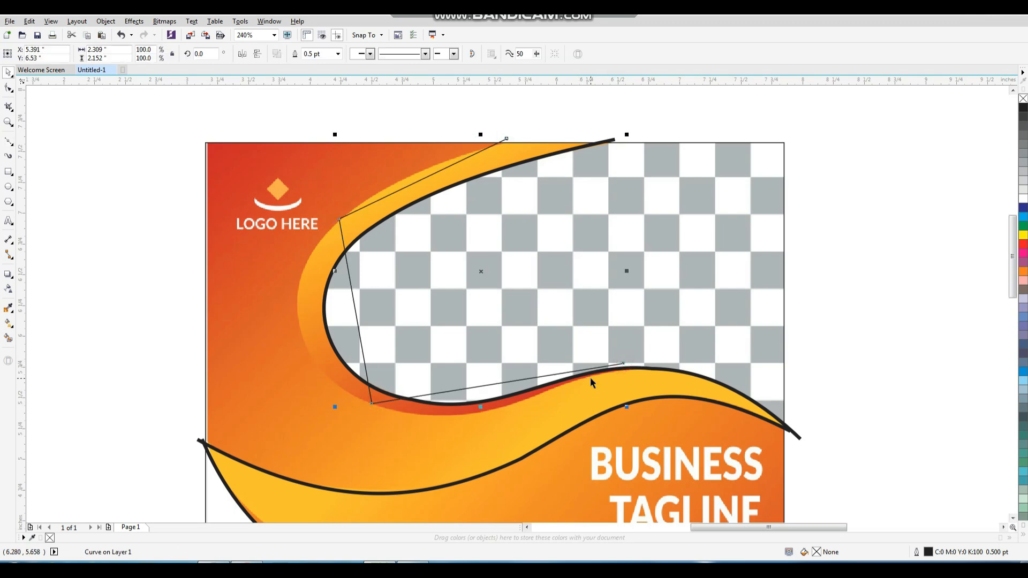
Step: Bend the three segments of the new line to follow the outer edge of the yellow and red band
{"action": "key", "text": "F10"}
{"action": "left_click", "coordinate": [417, 179]}
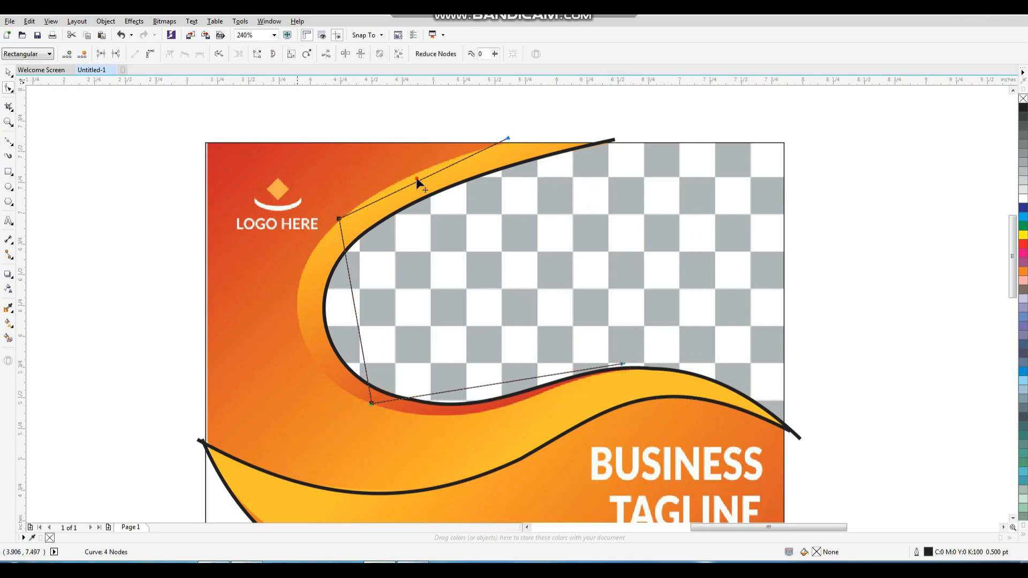
{"action": "left_click_drag", "start_coordinate": [417, 179], "coordinate": [411, 175]}
{"action": "left_click", "coordinate": [351, 300]}
{"action": "left_click_drag", "start_coordinate": [351, 300], "coordinate": [300, 299]}
{"action": "left_click", "coordinate": [299, 347]}
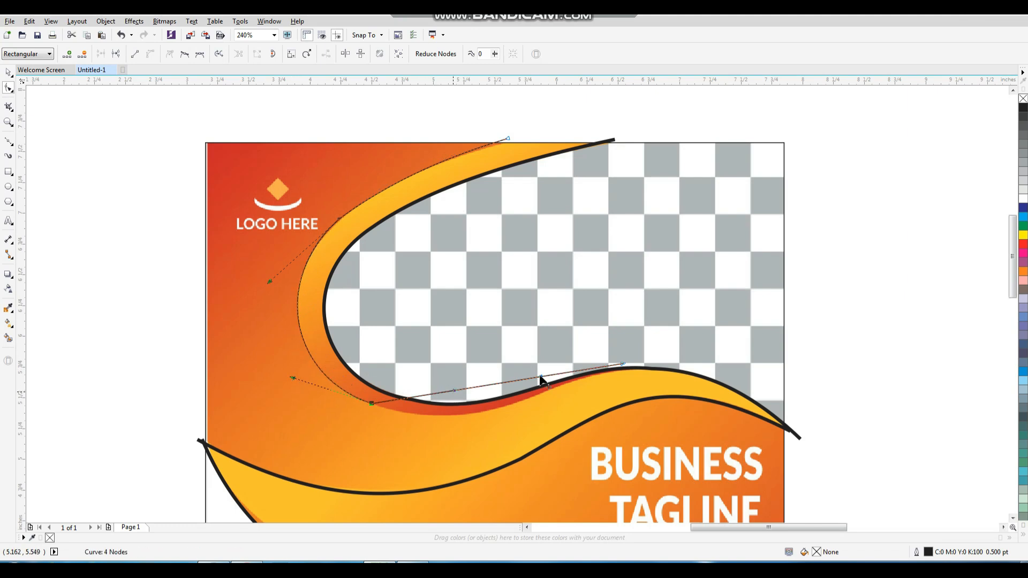
{"action": "left_click_drag", "start_coordinate": [540, 380], "coordinate": [475, 423]}
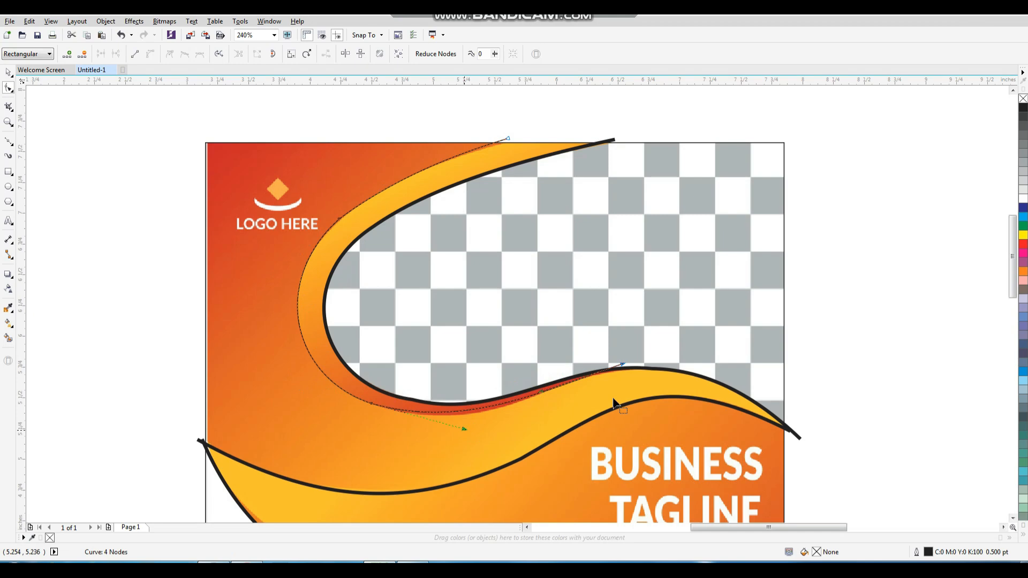
{"action": "key", "text": "space"}
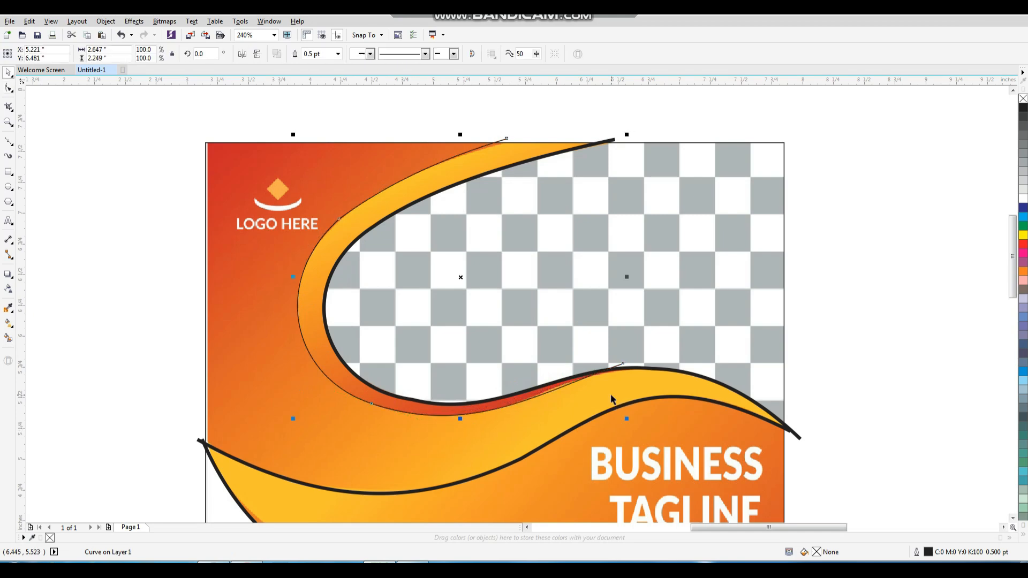
Step: Draw a three-node Bezier line across the flyer along the upper edge of the orange strip below the tagline area
{"action": "left_click", "coordinate": [648, 290]}
{"action": "key", "text": "F4"}
{"action": "left_click", "coordinate": [713, 324]}
{"action": "left_click_drag", "start_coordinate": [353, 242], "coordinate": [702, 450]}
{"action": "left_click", "coordinate": [9, 141]}
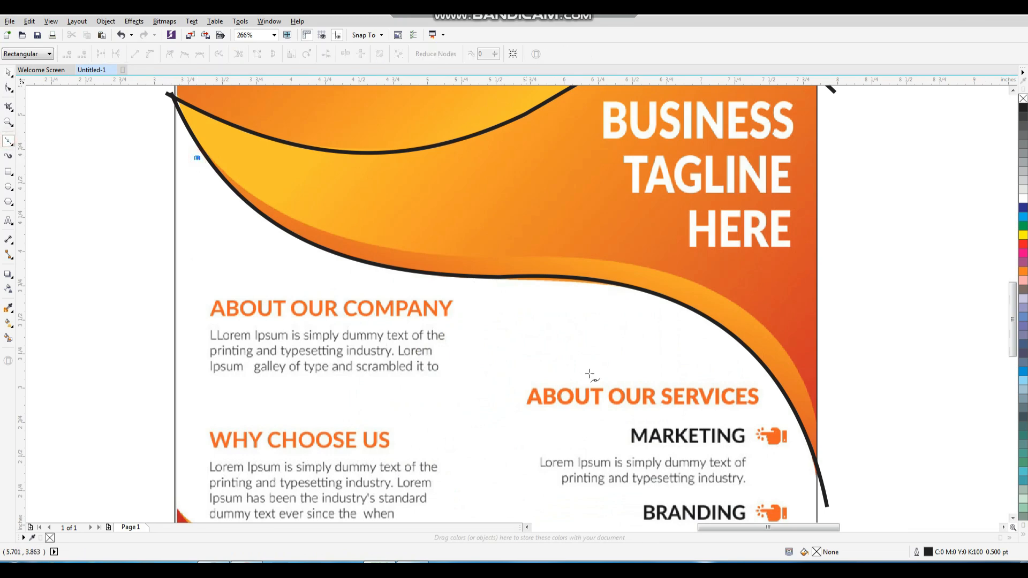
{"action": "key", "text": "space"}
Step: Convert both segments of the new line to curves and bend them along the inner edge of the orange strip
{"action": "key", "text": "F10"}
{"action": "left_click", "coordinate": [362, 207]}
{"action": "left_click", "coordinate": [150, 55]}
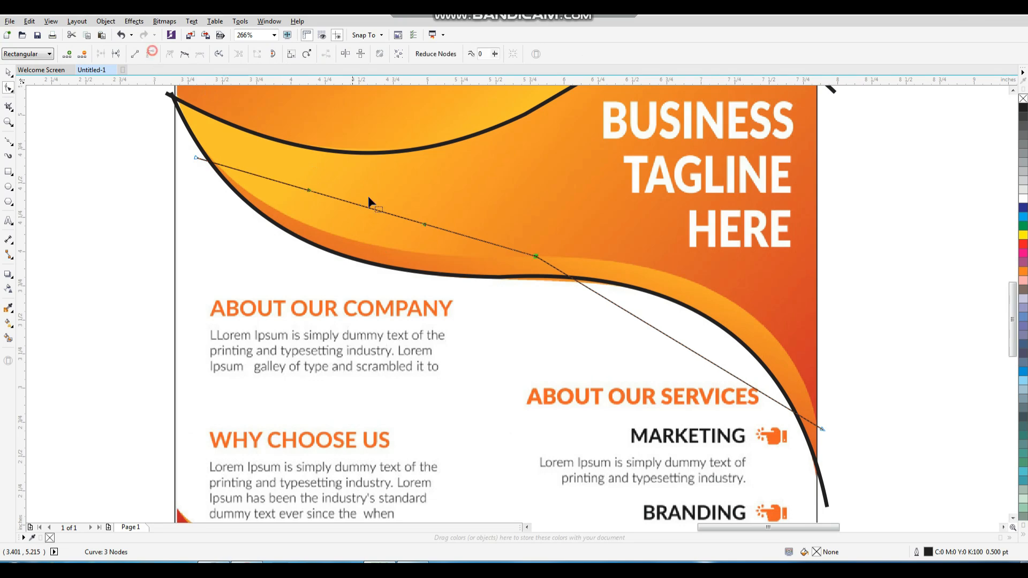
{"action": "left_click_drag", "start_coordinate": [368, 208], "coordinate": [362, 243]}
{"action": "left_click_drag", "start_coordinate": [673, 341], "coordinate": [707, 315]}
{"action": "key", "text": "ctrl+z"}
{"action": "left_click", "coordinate": [150, 54]}
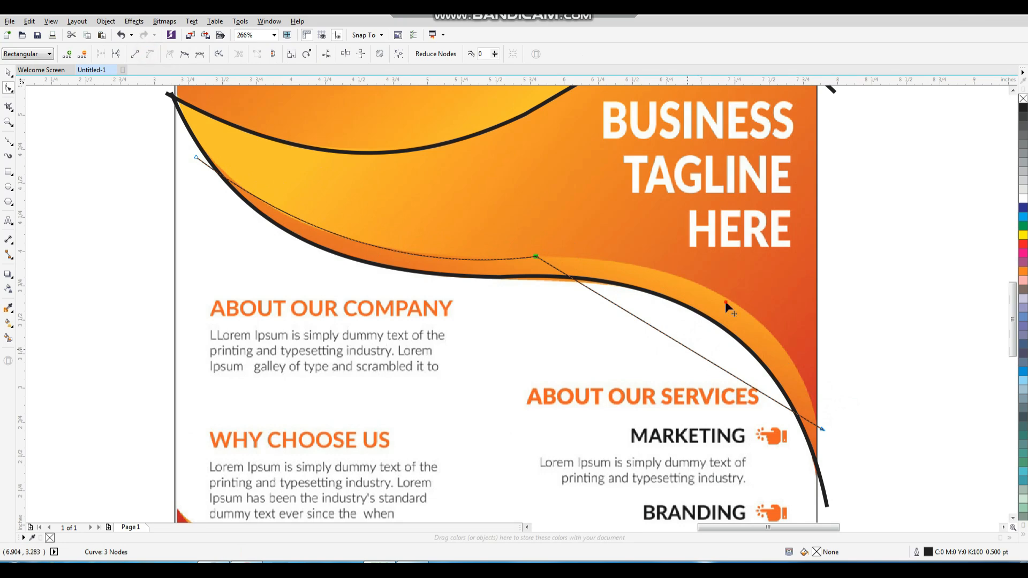
{"action": "left_click_drag", "start_coordinate": [726, 306], "coordinate": [729, 299]}
{"action": "left_click", "coordinate": [535, 256]}
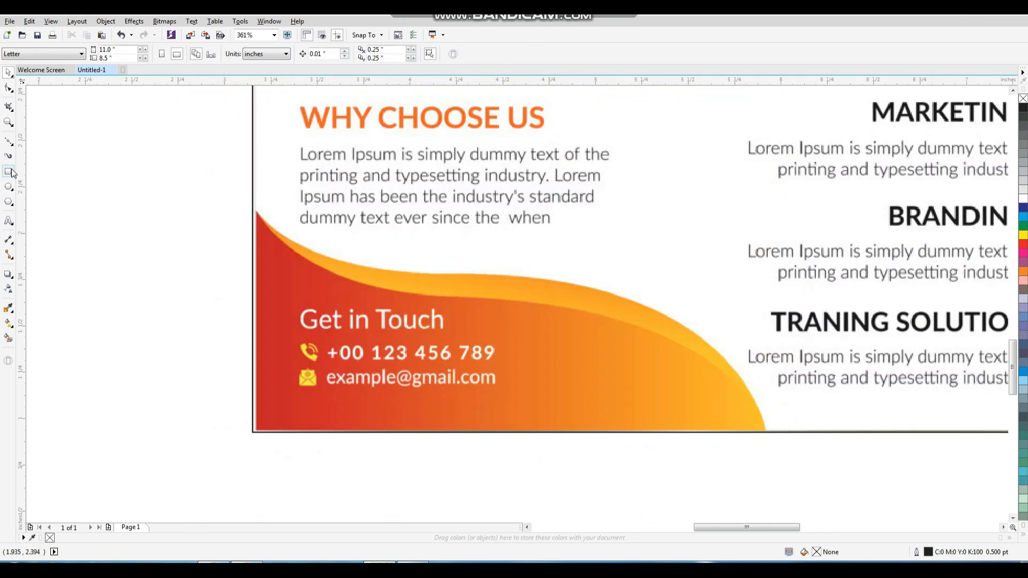
Step: Draw a two-node Bezier line over the Get in Touch wave and bend it along the wave's outer yellow edge
{"action": "left_click", "coordinate": [8, 141]}
{"action": "left_click", "coordinate": [248, 206]}
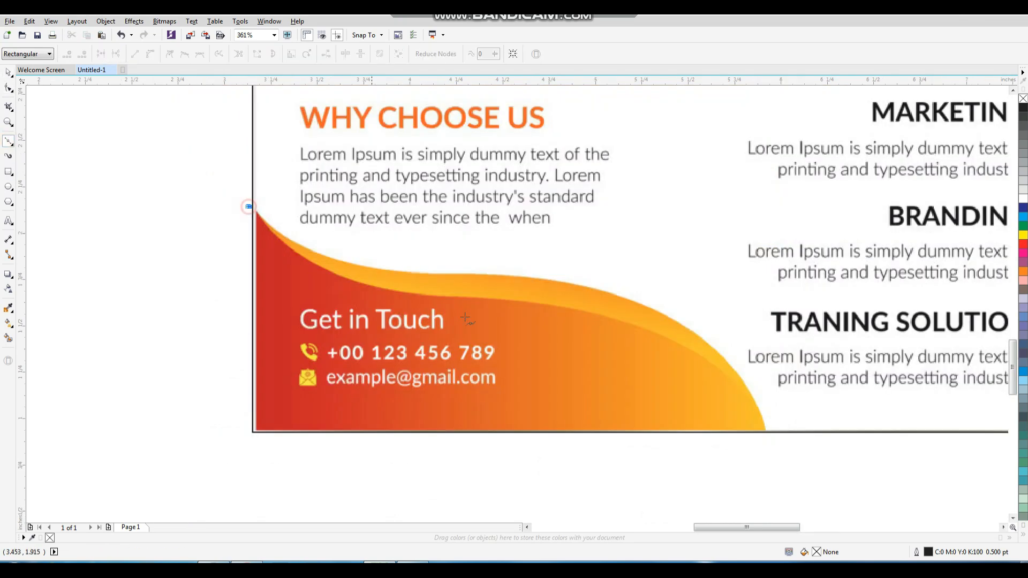
{"action": "left_click", "coordinate": [772, 439]}
{"action": "left_click", "coordinate": [424, 289]}
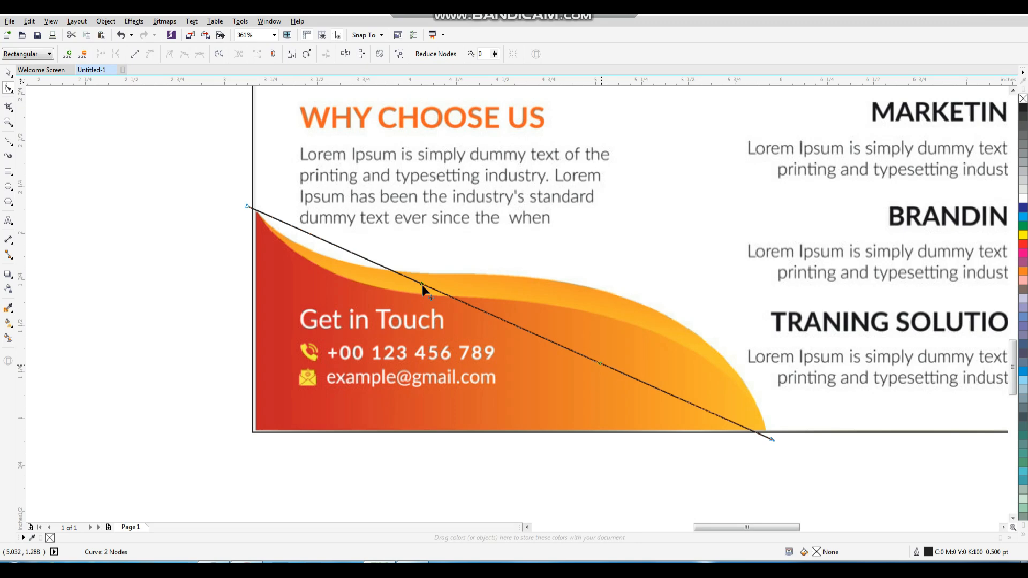
{"action": "left_click_drag", "start_coordinate": [422, 284], "coordinate": [384, 340]}
{"action": "left_click_drag", "start_coordinate": [600, 364], "coordinate": [677, 206]}
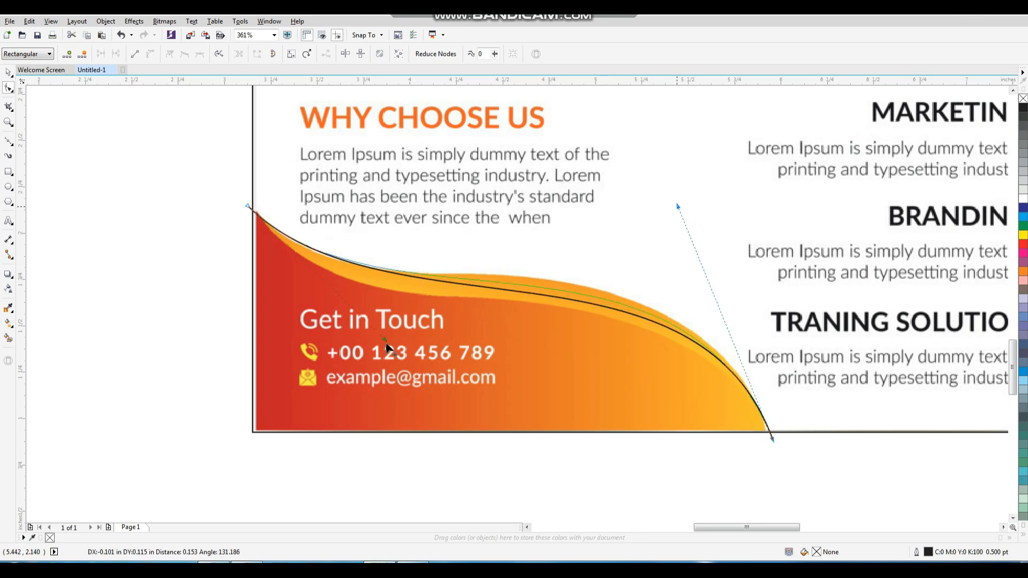
{"action": "left_click_drag", "start_coordinate": [385, 340], "coordinate": [390, 347]}
{"action": "key", "text": "space"}
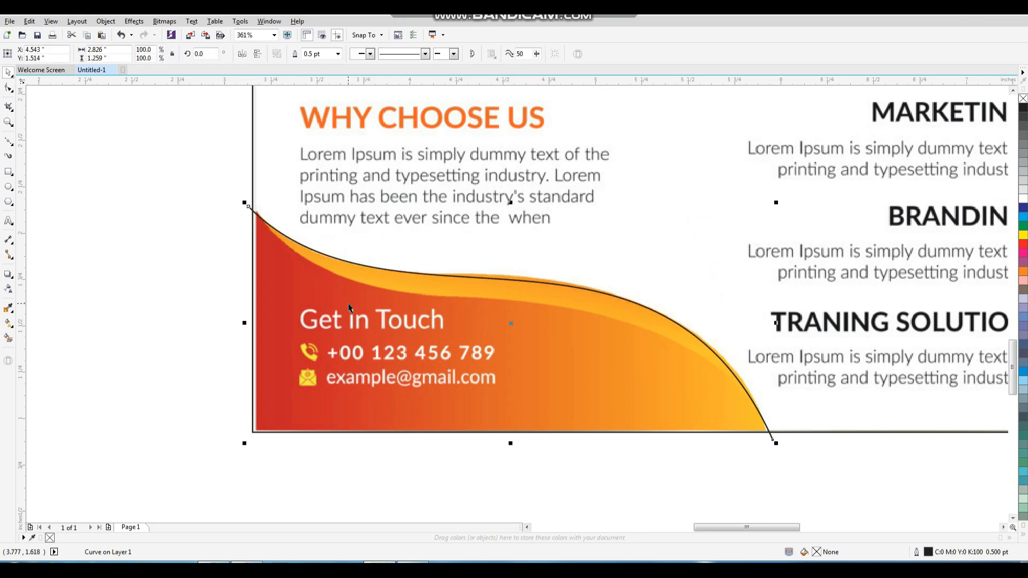
Step: Draw a second two-node Bezier line and bend it along the inner boundary between the yellow strip and the red Get in Touch area
{"action": "left_click", "coordinate": [9, 142]}
{"action": "left_click", "coordinate": [763, 412]}
{"action": "key", "text": "space"}
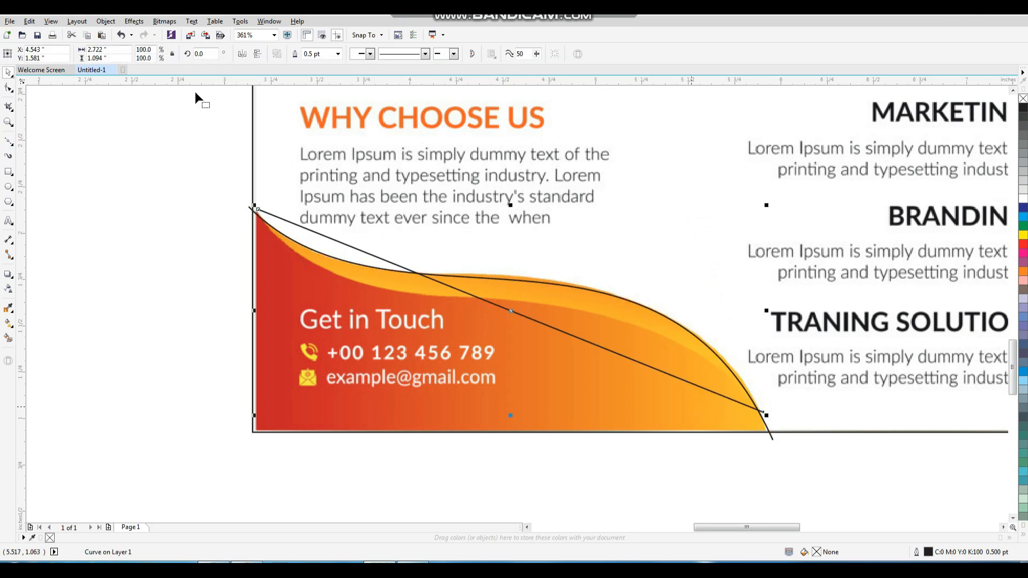
{"action": "key", "text": "F10"}
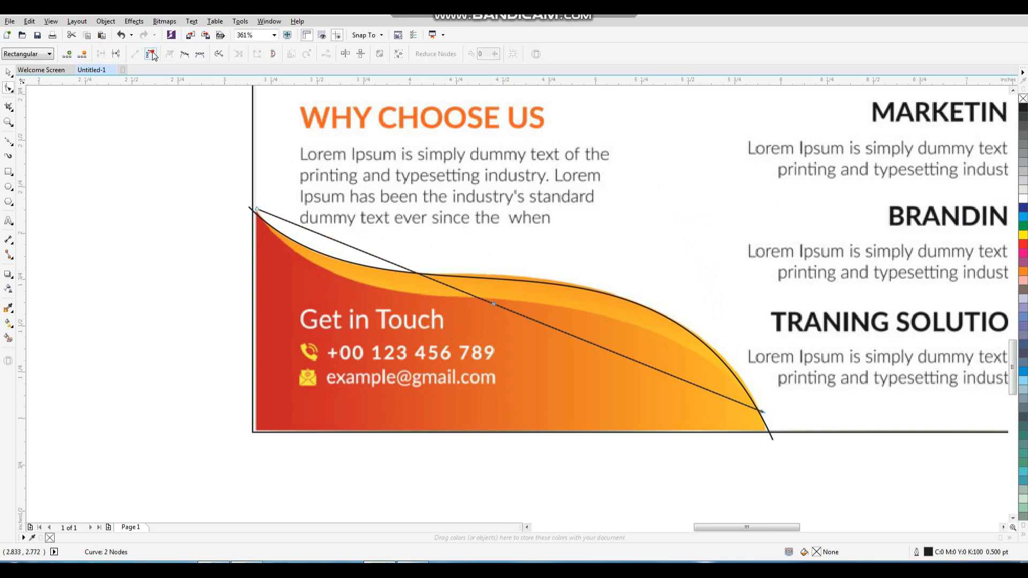
{"action": "left_click_drag", "start_coordinate": [424, 276], "coordinate": [330, 327]}
{"action": "left_click_drag", "start_coordinate": [597, 345], "coordinate": [618, 242]}
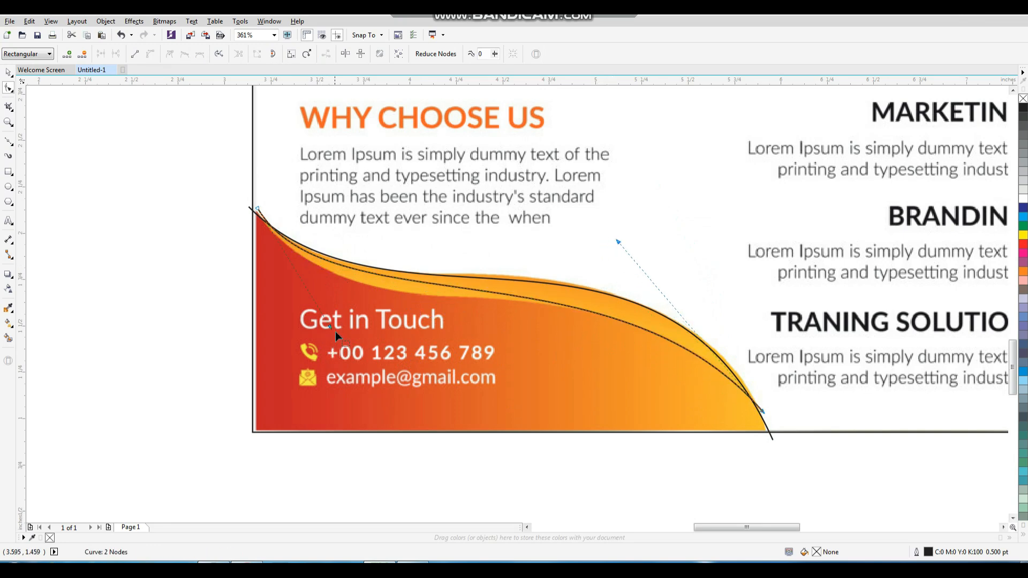
{"action": "left_click_drag", "start_coordinate": [339, 356], "coordinate": [341, 360]}
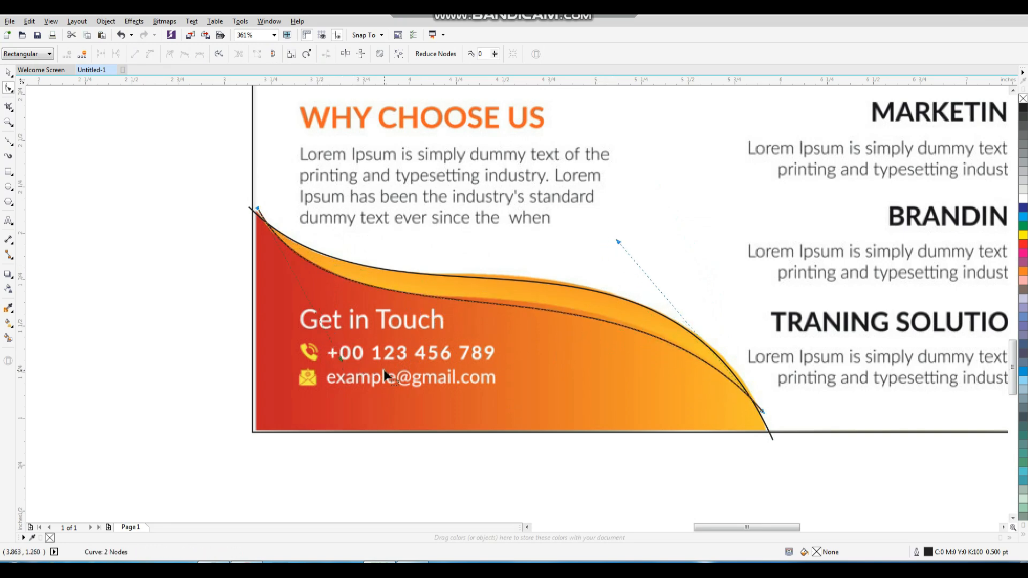
{"action": "left_click", "coordinate": [91, 418]}
Step: Create filled shapes from the two enclosed areas of the Get in Touch wave with Smart Fill
{"action": "left_click", "coordinate": [13, 327]}
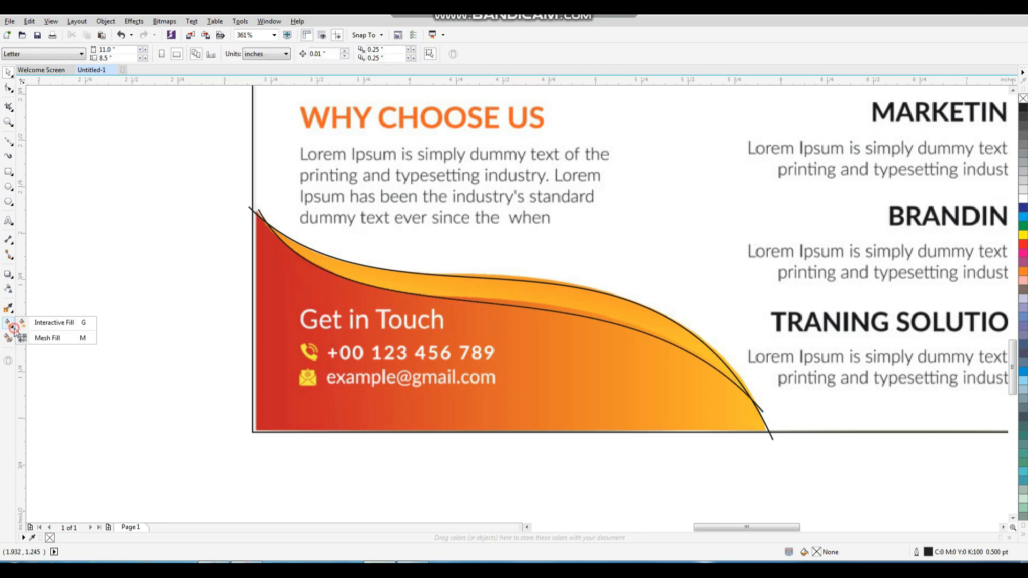
{"action": "left_click", "coordinate": [48, 322]}
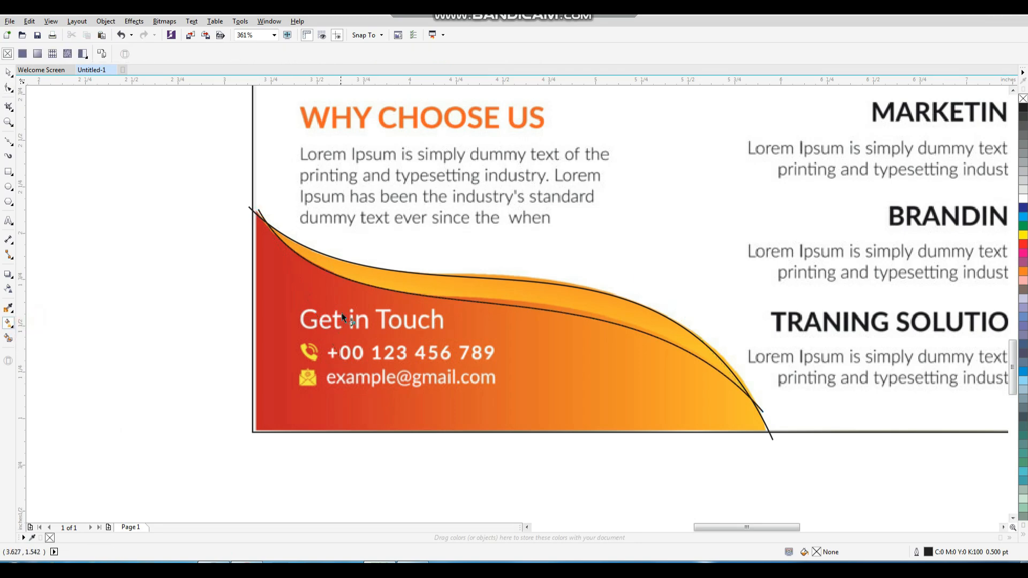
{"action": "left_click", "coordinate": [10, 339]}
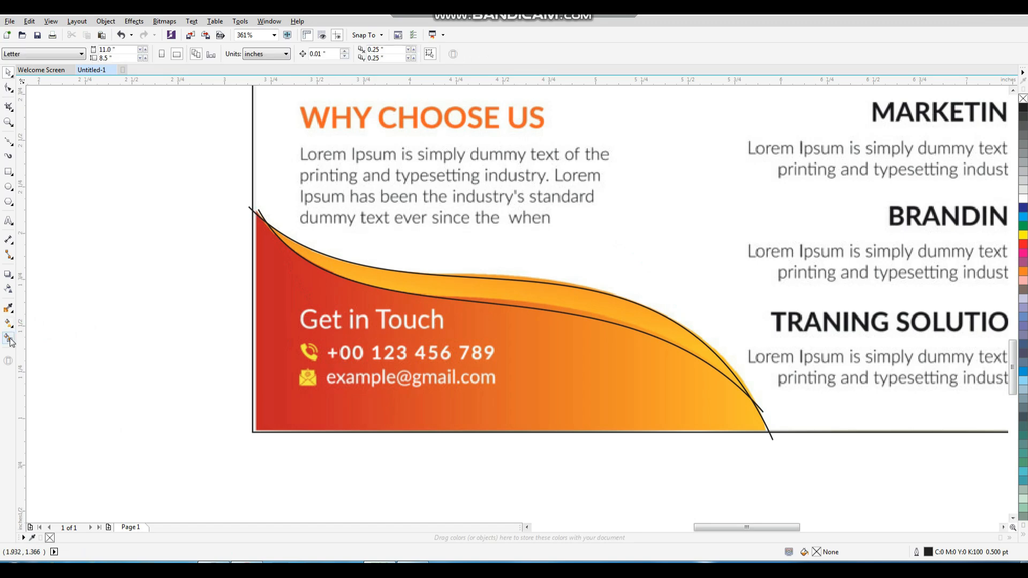
{"action": "left_click", "coordinate": [520, 359]}
{"action": "key", "text": "space"}
{"action": "scroll", "coordinate": [477, 346], "scroll_direction": "down", "scroll_amount": 2}
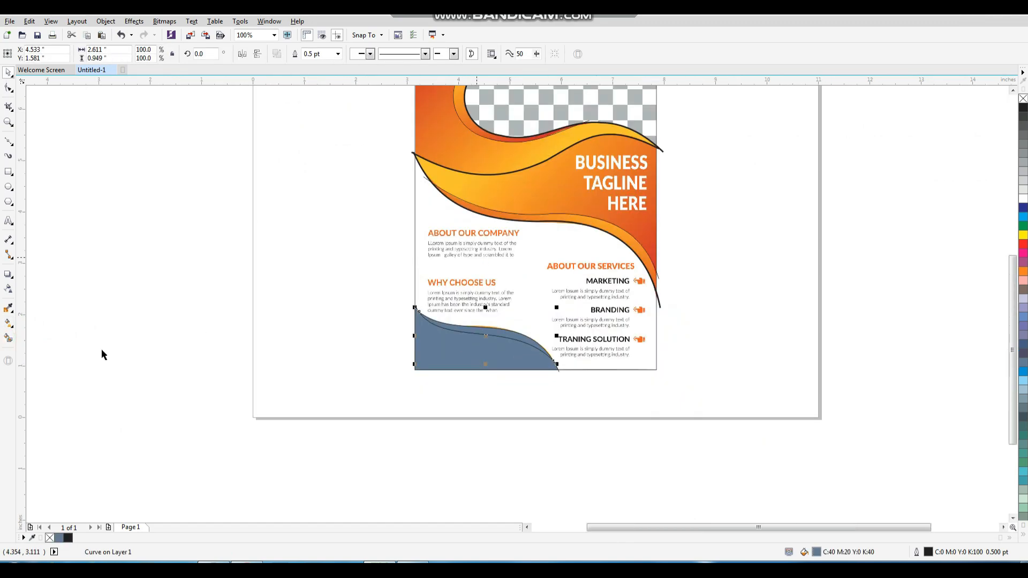
Step: Smart-fill the curved band around the photo, the upper orange area, and the tagline wave with its lower strip
{"action": "scroll", "coordinate": [102, 350], "scroll_direction": "up", "scroll_amount": 1}
{"action": "left_click", "coordinate": [9, 338]}
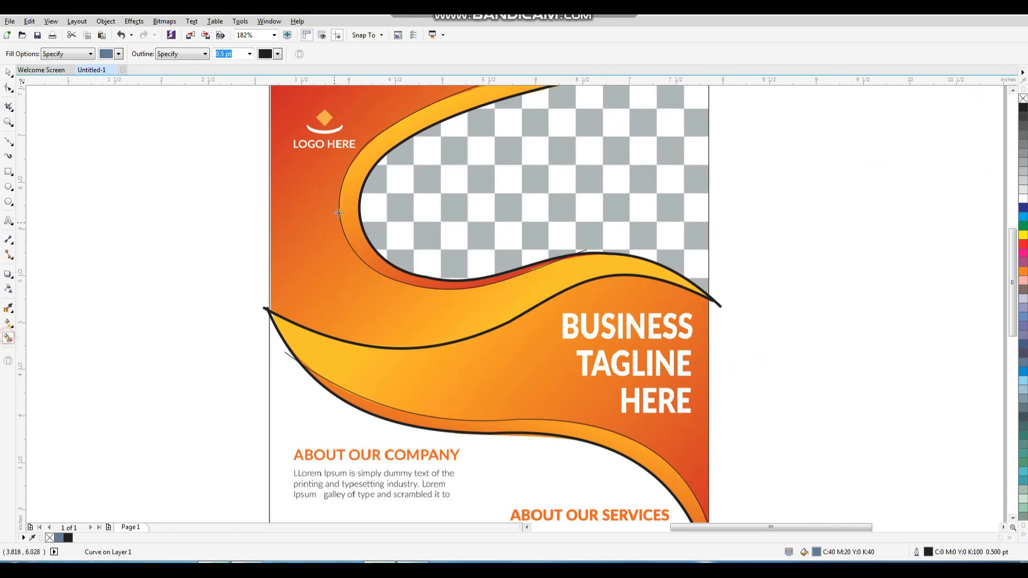
{"action": "left_click", "coordinate": [378, 145]}
{"action": "left_click", "coordinate": [325, 175]}
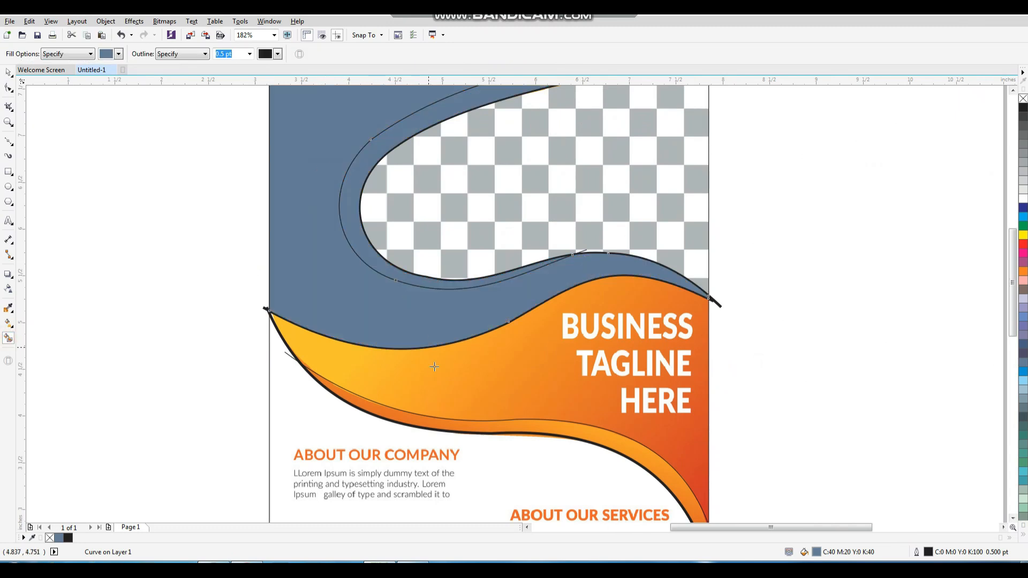
{"action": "left_click", "coordinate": [434, 367]}
{"action": "key", "text": "space"}
{"action": "left_click", "coordinate": [772, 367]}
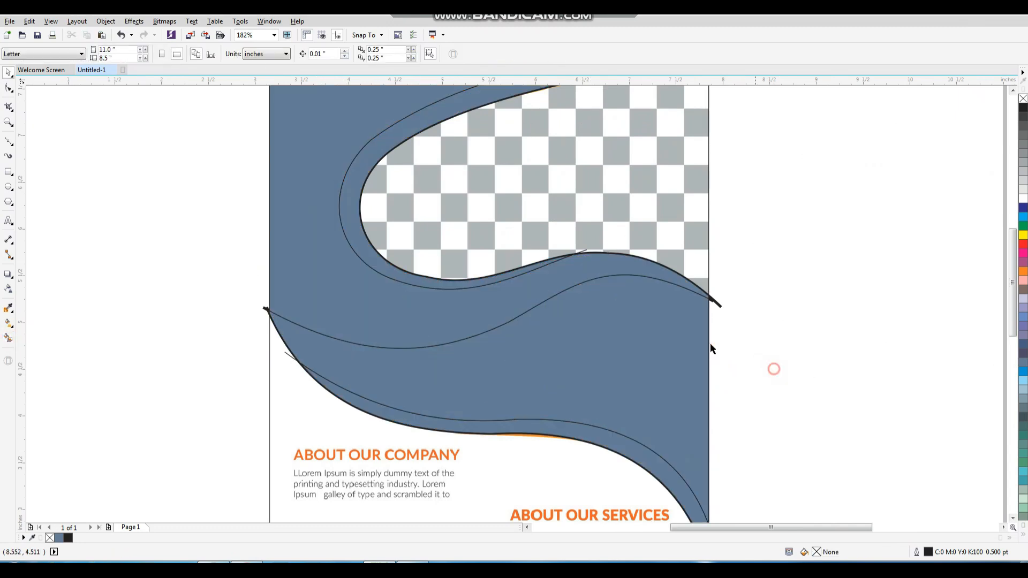
{"action": "scroll", "coordinate": [515, 246], "scroll_direction": "down", "scroll_amount": 1}
{"action": "left_click", "coordinate": [426, 209]}
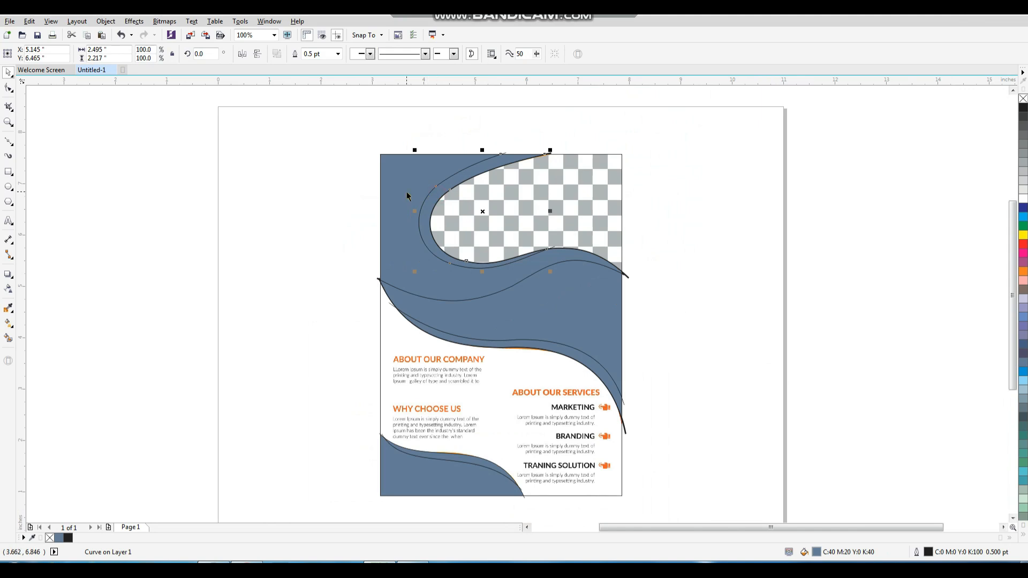
{"action": "left_click", "coordinate": [406, 196], "text": "shift"}
{"action": "left_click", "coordinate": [509, 316], "text": "shift"}
{"action": "left_click", "coordinate": [560, 348], "text": "shift"}
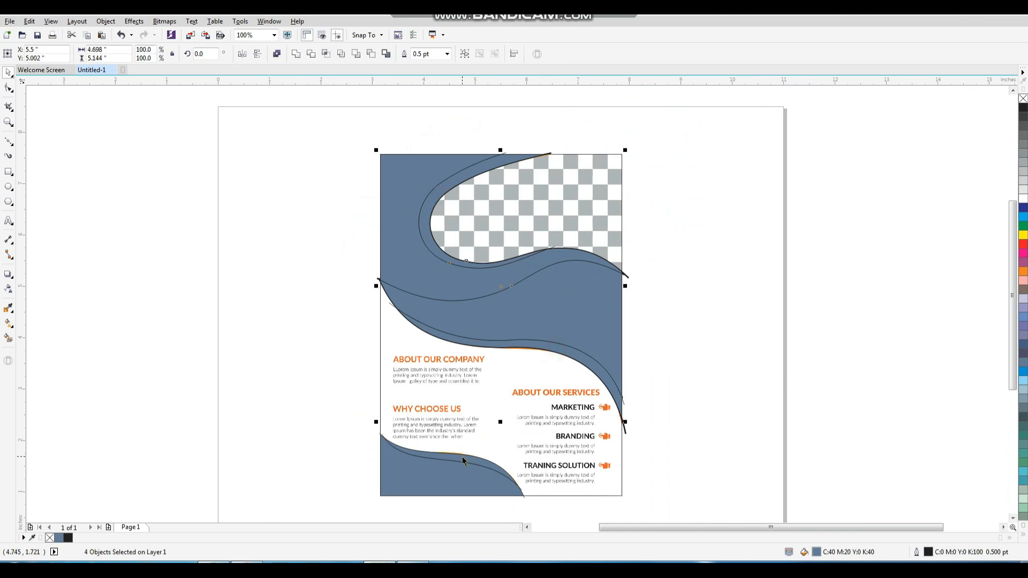
{"action": "left_click_drag", "start_coordinate": [403, 474], "coordinate": [660, 467]}
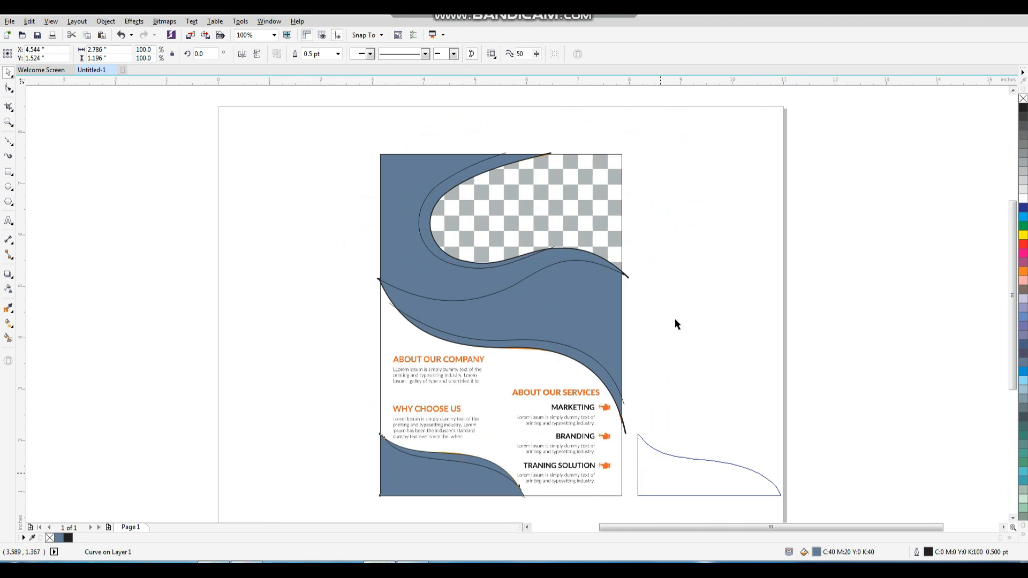
{"action": "left_click_drag", "start_coordinate": [675, 320], "coordinate": [675, 321]}
{"action": "left_click", "coordinate": [682, 340]}
{"action": "key", "text": "ctrl+z"}
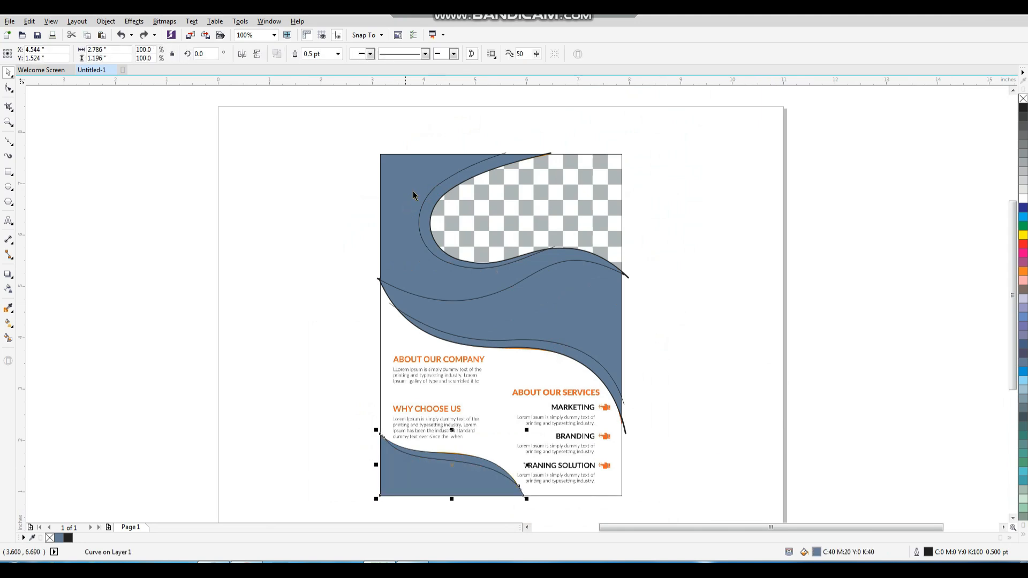
Step: Select all the smart-filled shapes and move them off the flyer to the empty area on its right
{"action": "left_click", "coordinate": [440, 192]}
{"action": "left_click", "coordinate": [421, 181], "text": "shift"}
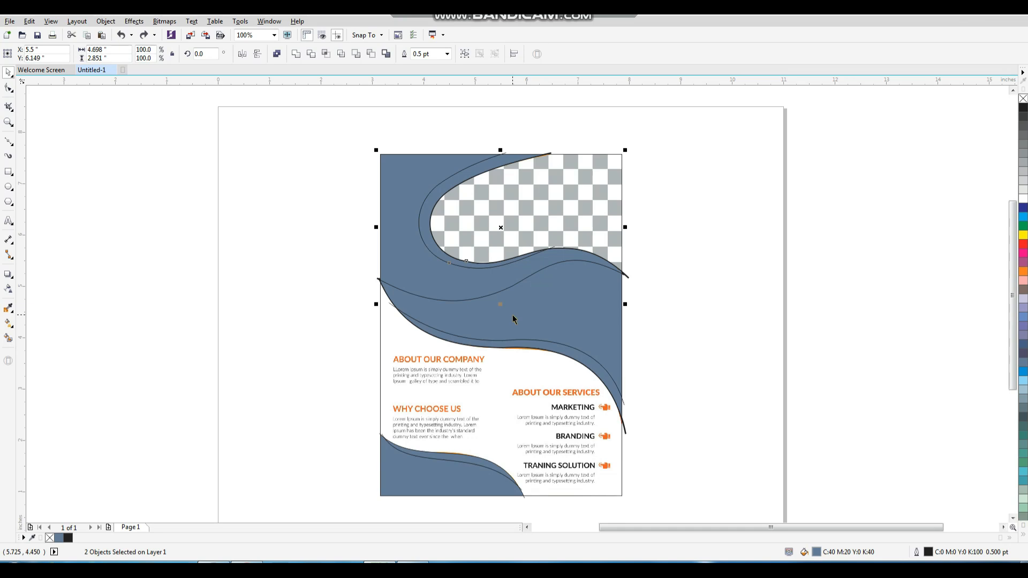
{"action": "left_click", "coordinate": [445, 485], "text": "shift"}
{"action": "left_click", "coordinate": [443, 482], "text": "shift"}
{"action": "left_click_drag", "start_coordinate": [443, 480], "coordinate": [760, 337]}
{"action": "left_click", "coordinate": [919, 200]}
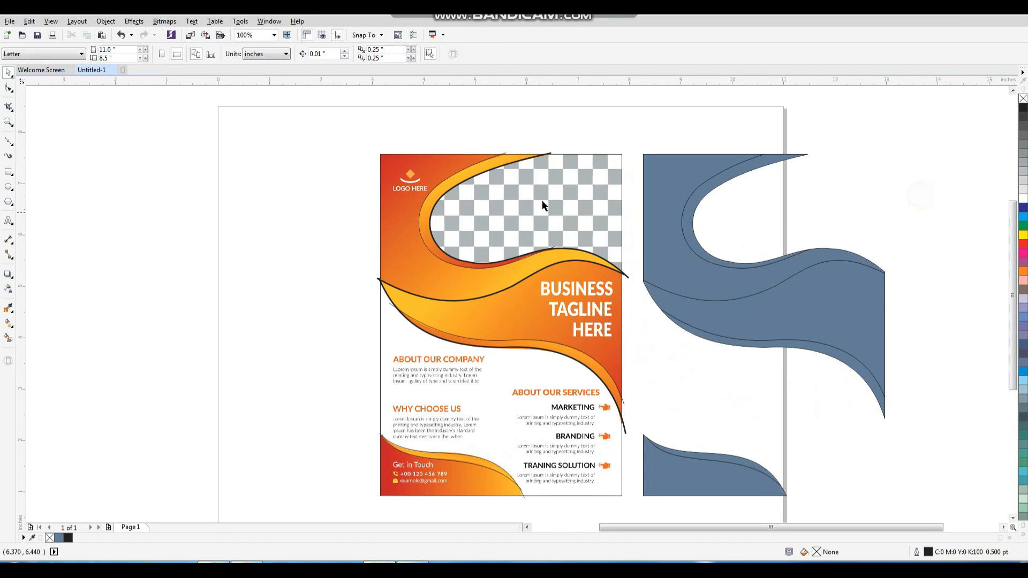
{"action": "left_click", "coordinate": [583, 479]}
{"action": "key", "text": "Delete"}
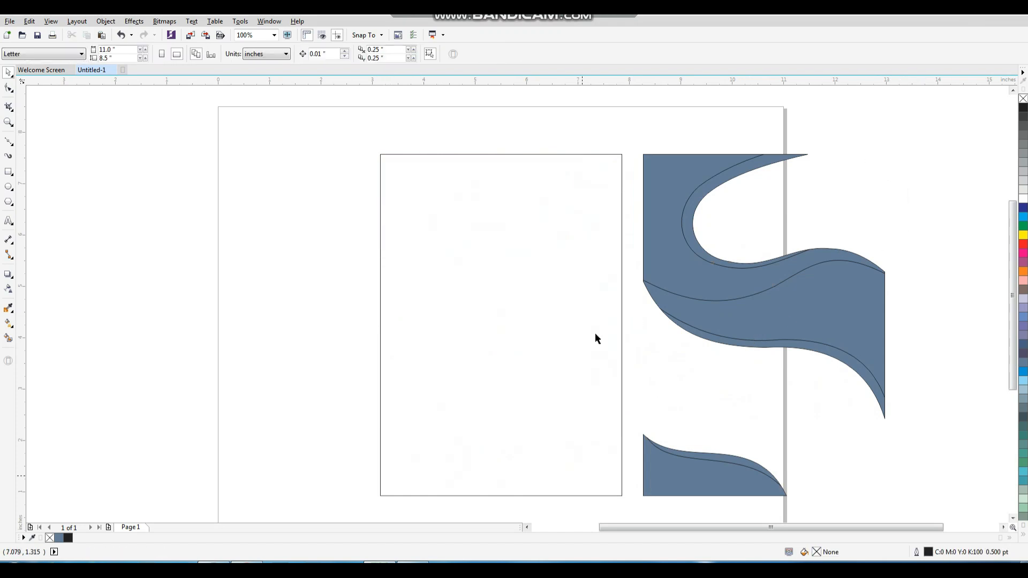
{"action": "key", "text": "ctrl+z"}
Step: Delete the traced curves over the flyer image, and shift the flyer and the filled shapes to the left
{"action": "left_click_drag", "start_coordinate": [345, 131], "coordinate": [506, 488]}
{"action": "key", "text": "Delete"}
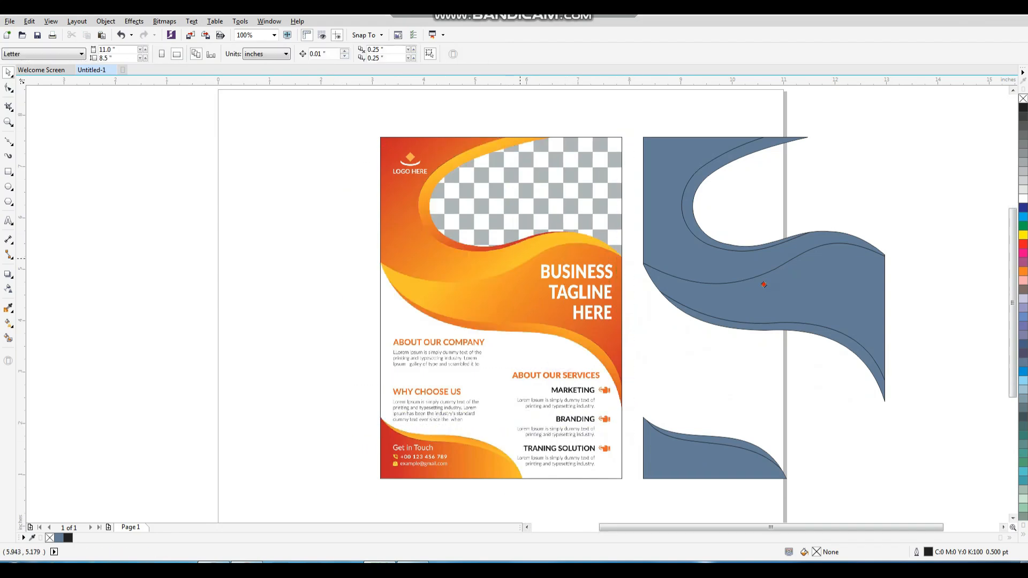
{"action": "left_click_drag", "start_coordinate": [750, 285], "coordinate": [565, 284]}
{"action": "left_click_drag", "start_coordinate": [748, 121], "coordinate": [456, 494]}
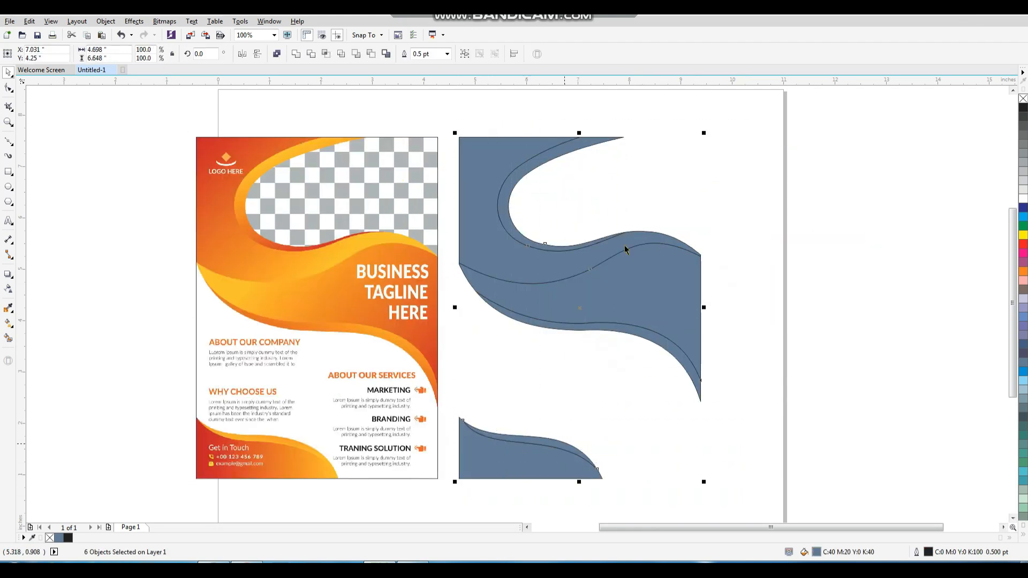
{"action": "key", "text": "Escape"}
Step: Give the upper wave shape a diagonal linear fountain fill from orange-red to yellow #FEC128 sampled from the flyer
{"action": "key", "text": "F8"}
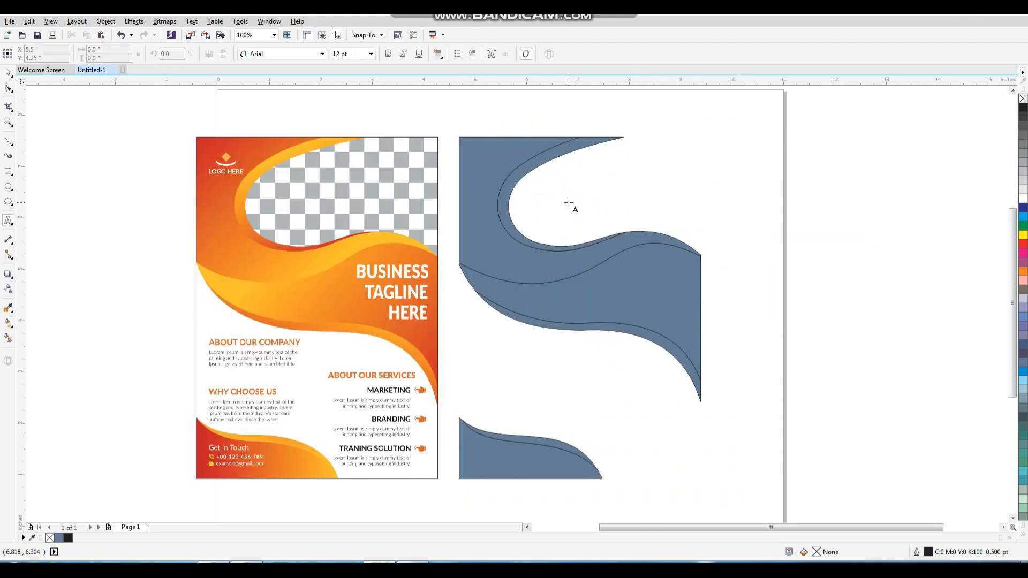
{"action": "key", "text": "ctrl+space"}
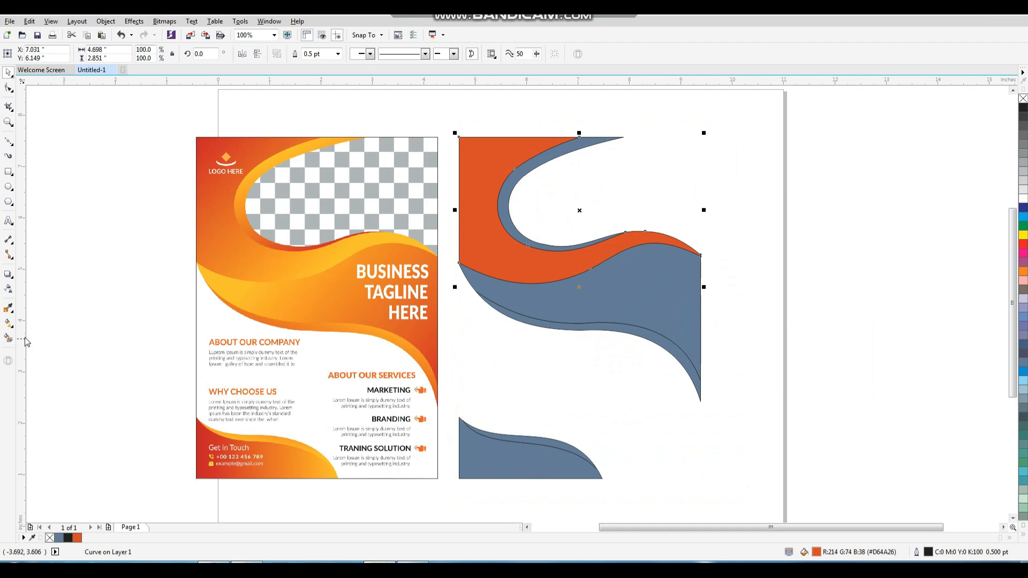
{"action": "left_click", "coordinate": [8, 324]}
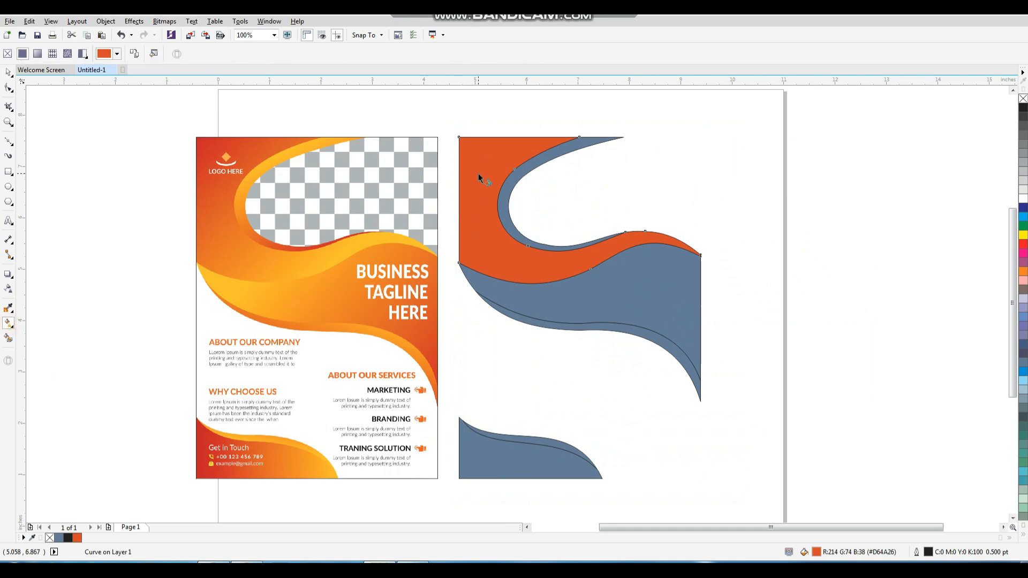
{"action": "left_click_drag", "start_coordinate": [501, 205], "coordinate": [599, 254]}
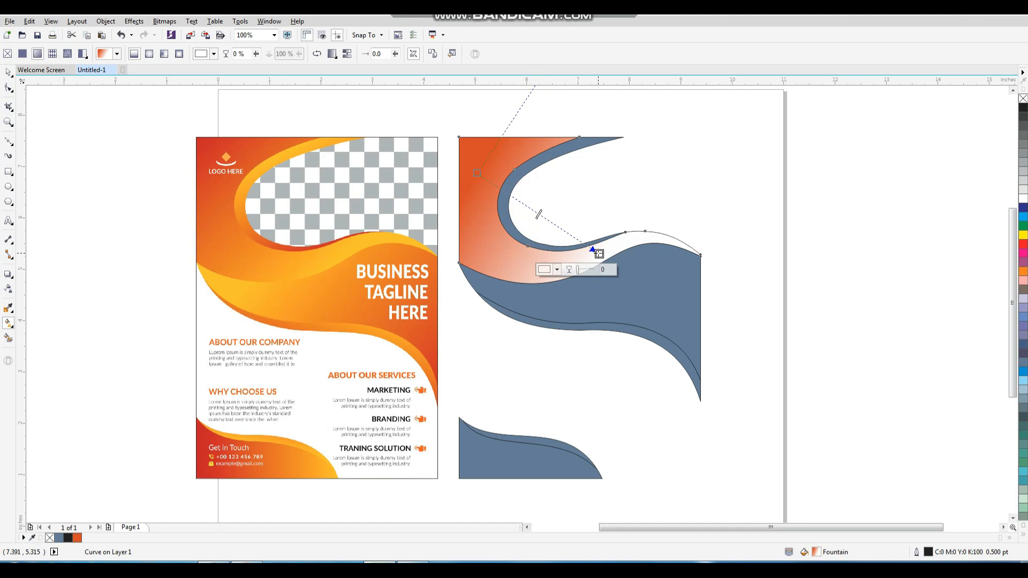
{"action": "left_click", "coordinate": [557, 270]}
{"action": "left_click", "coordinate": [579, 293]}
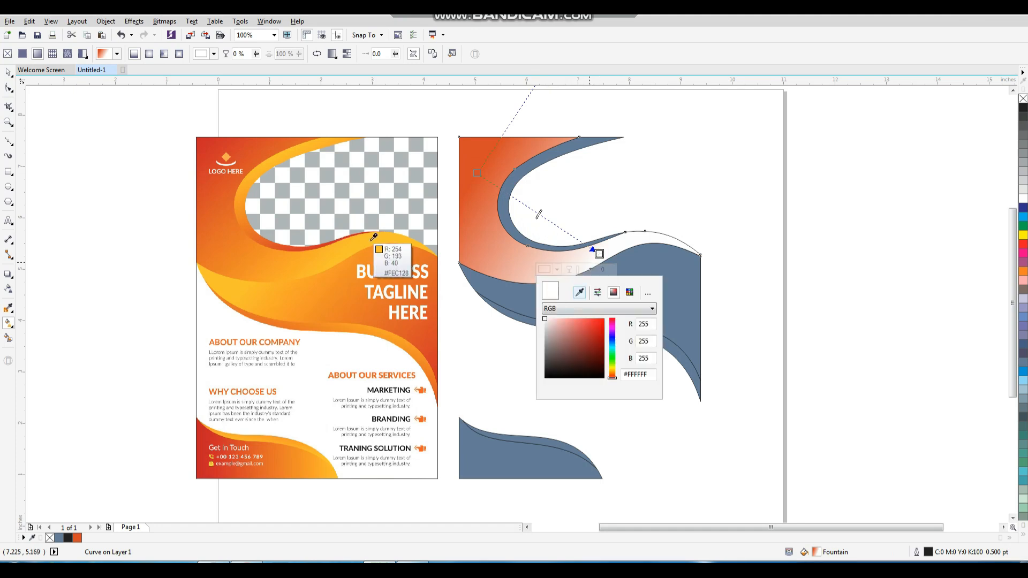
{"action": "left_click", "coordinate": [374, 238]}
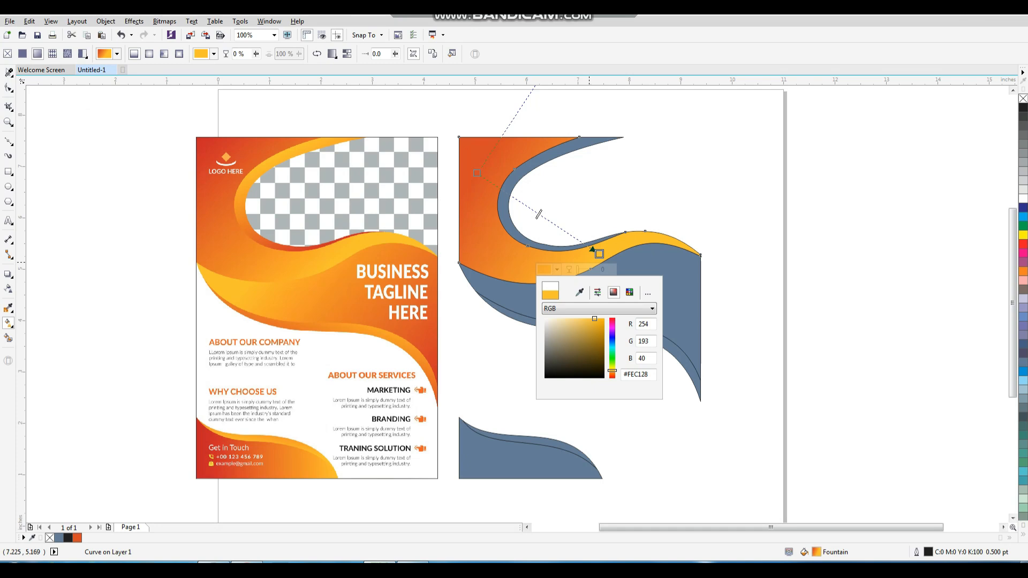
{"action": "key", "text": "space"}
{"action": "left_click", "coordinate": [252, 122]}
{"action": "left_click", "coordinate": [493, 172]}
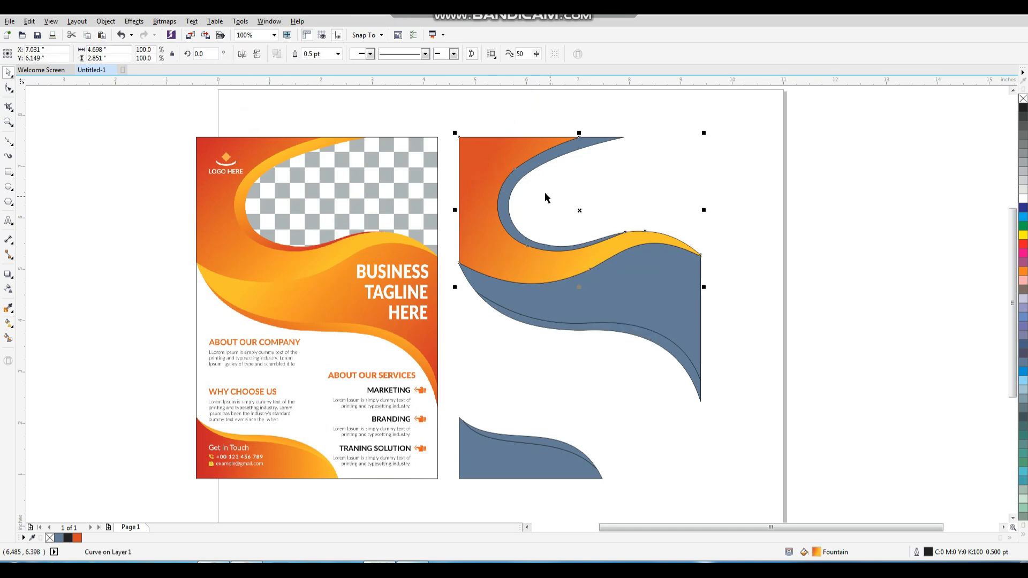
Step: Copy the upper wave shape's fountain fill onto the curved band around the photo area
{"action": "left_click", "coordinate": [548, 162]}
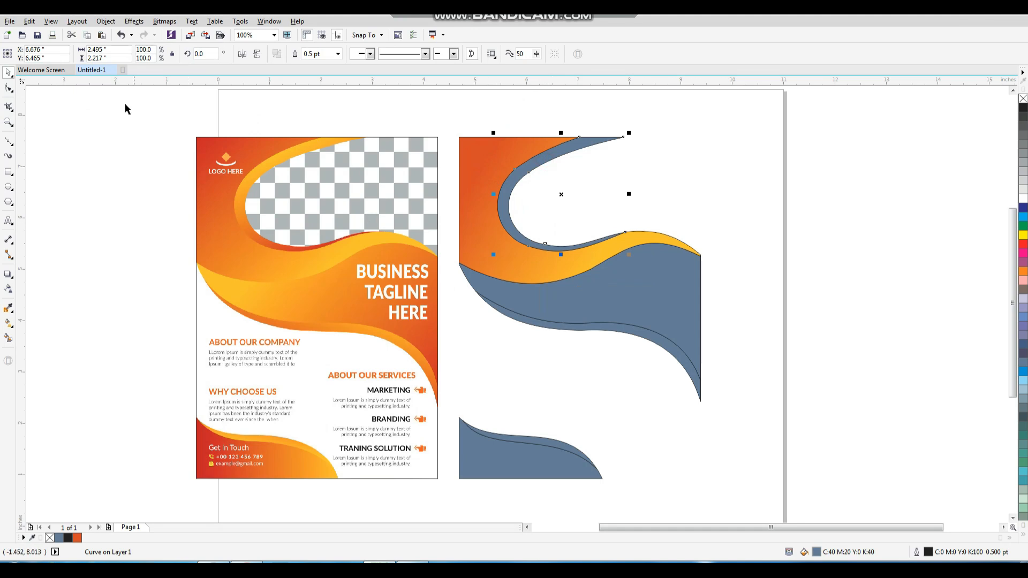
{"action": "left_click", "coordinate": [50, 21]}
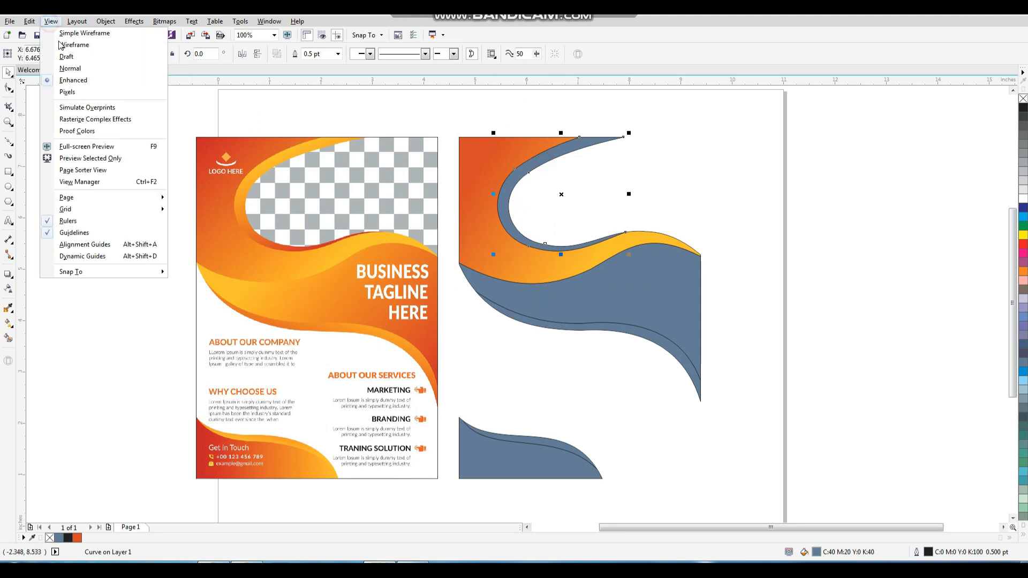
{"action": "left_click", "coordinate": [93, 168]}
{"action": "left_click", "coordinate": [413, 274]}
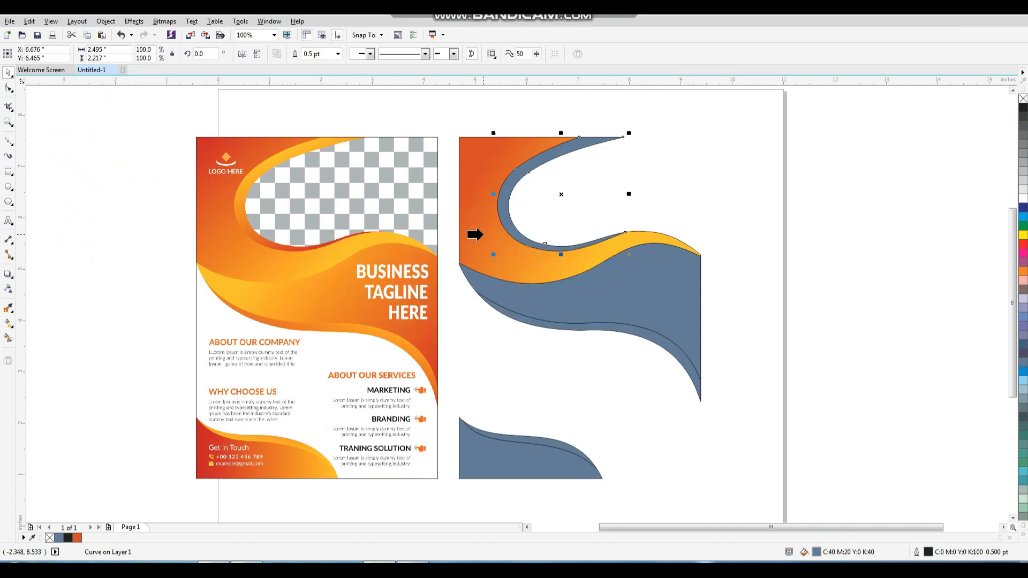
{"action": "left_click", "coordinate": [475, 232]}
Step: Apply the same copied fountain fill to the tagline wave, its lower strip, and the bottom corner shapes
{"action": "left_click", "coordinate": [633, 309]}
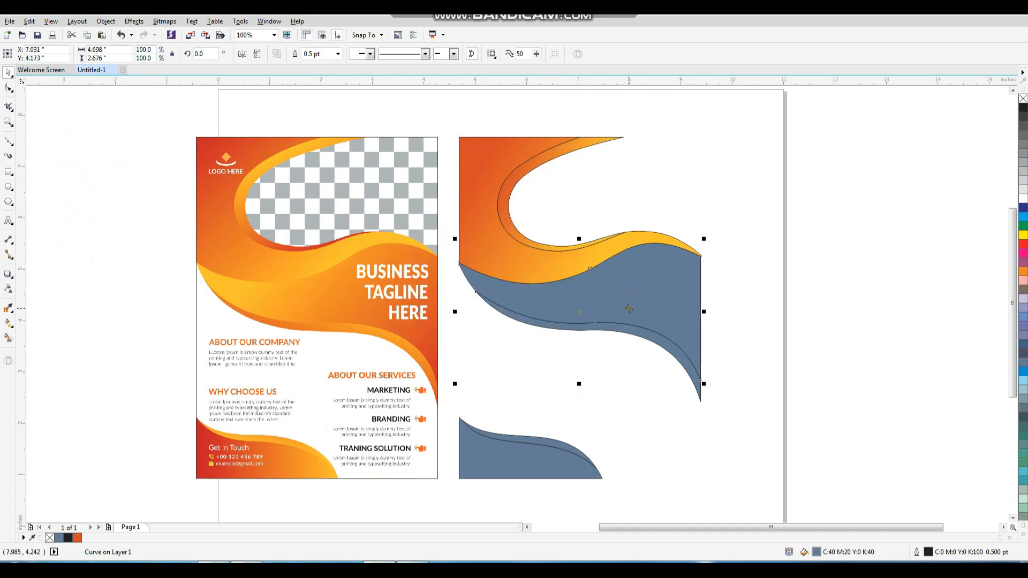
{"action": "key", "text": "ctrl+r"}
{"action": "left_click", "coordinate": [743, 287]}
{"action": "left_click", "coordinate": [649, 335]}
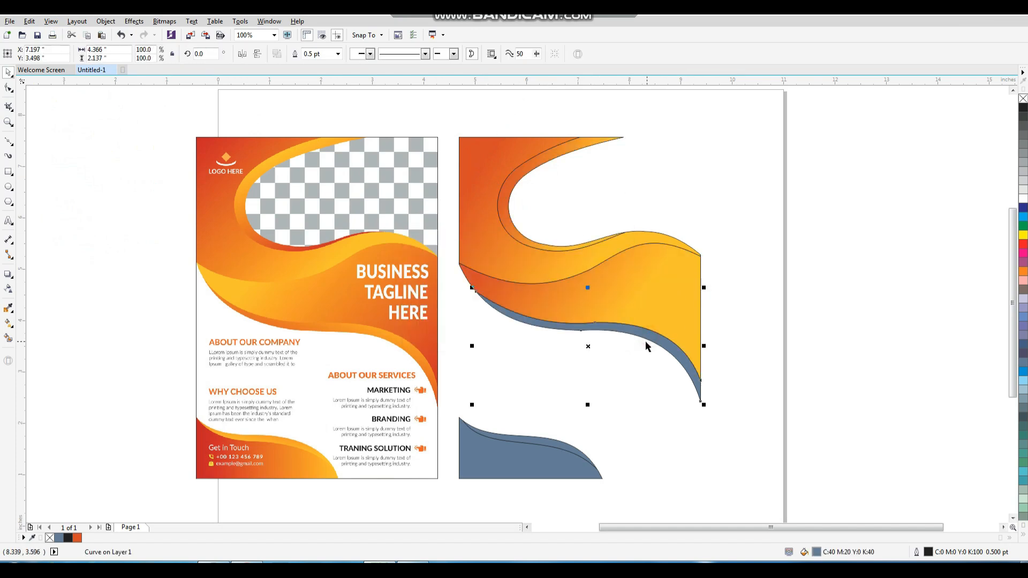
{"action": "key", "text": "ctrl+r"}
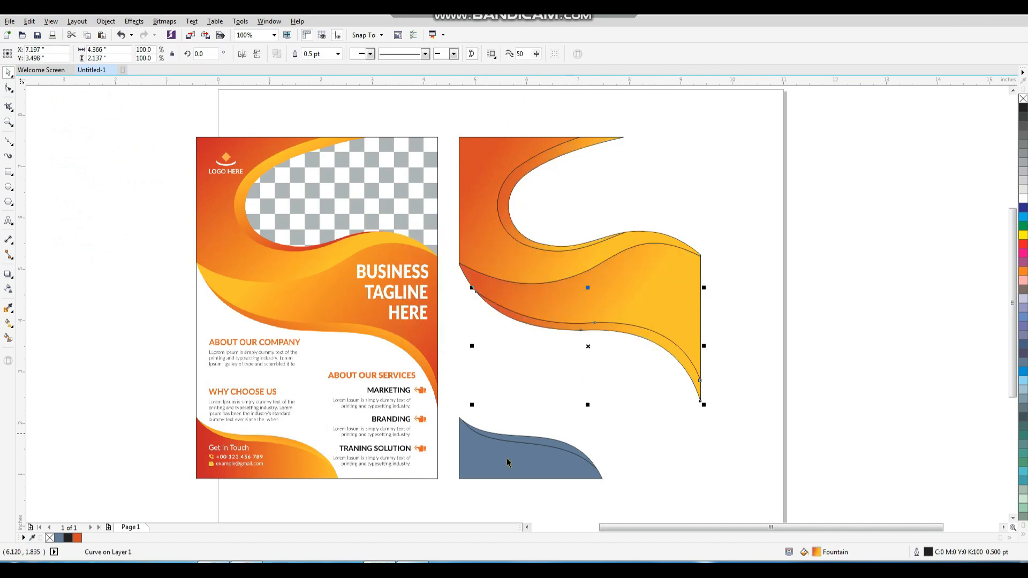
{"action": "left_click", "coordinate": [562, 440]}
{"action": "key", "text": "ctrl+r"}
{"action": "left_click", "coordinate": [597, 400]}
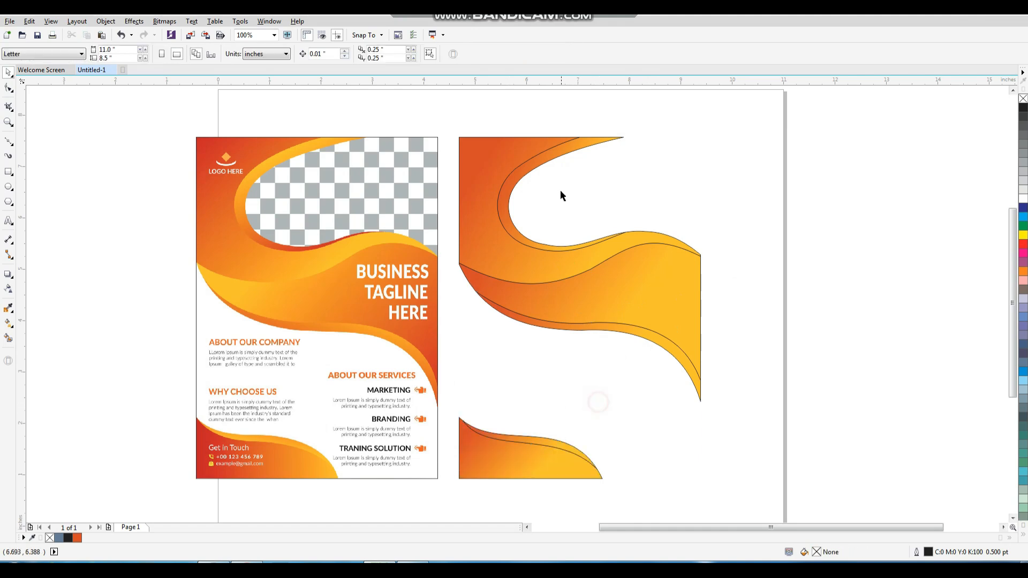
Step: Reverse the curved band's gradient so it runs diagonally from yellow at the upper end to orange-red at the lower end
{"action": "left_click", "coordinate": [555, 156]}
{"action": "left_click", "coordinate": [8, 322]}
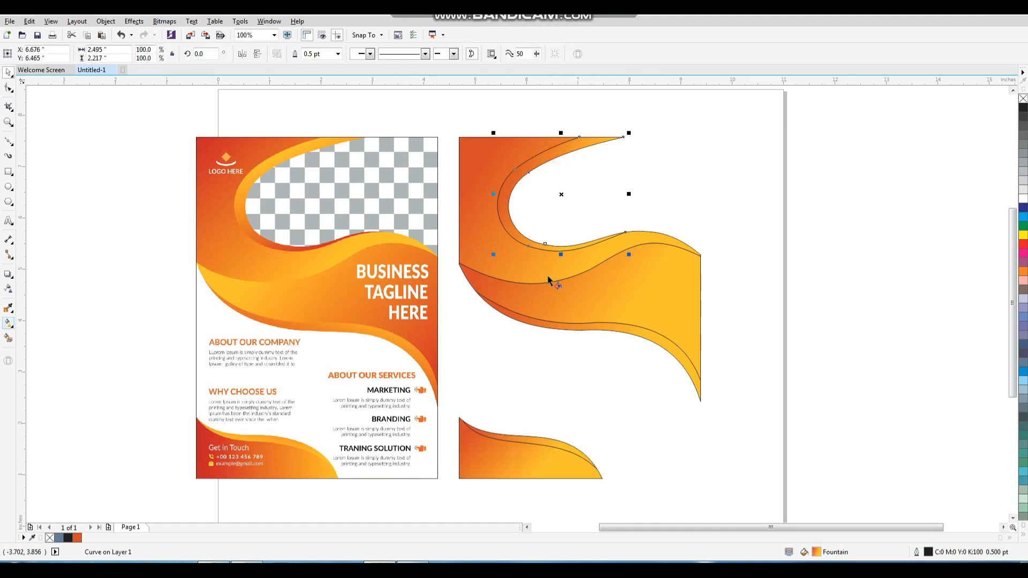
{"action": "scroll", "coordinate": [547, 274], "scroll_direction": "down", "scroll_amount": 3}
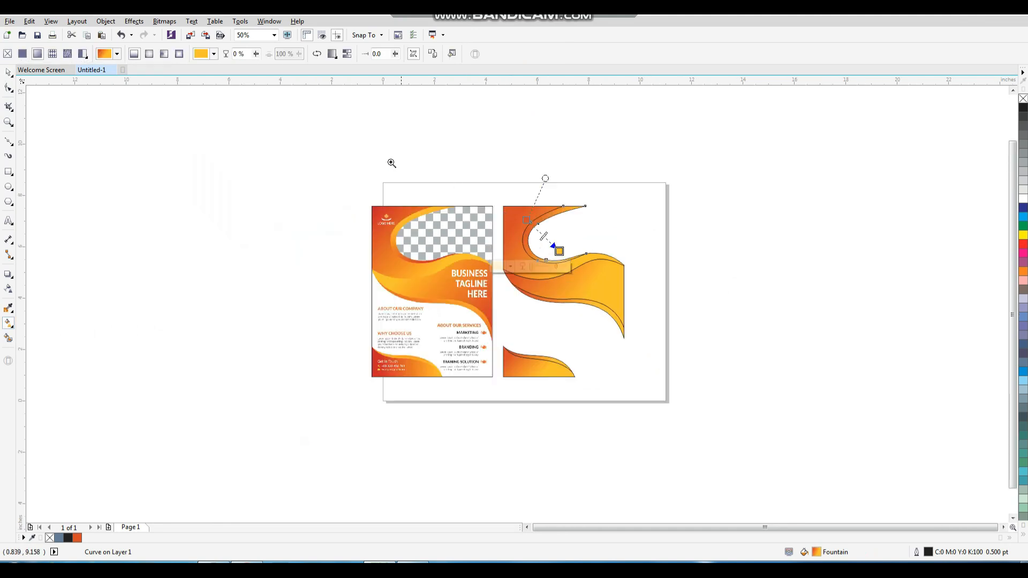
{"action": "scroll", "coordinate": [487, 229], "scroll_direction": "up", "scroll_amount": 3}
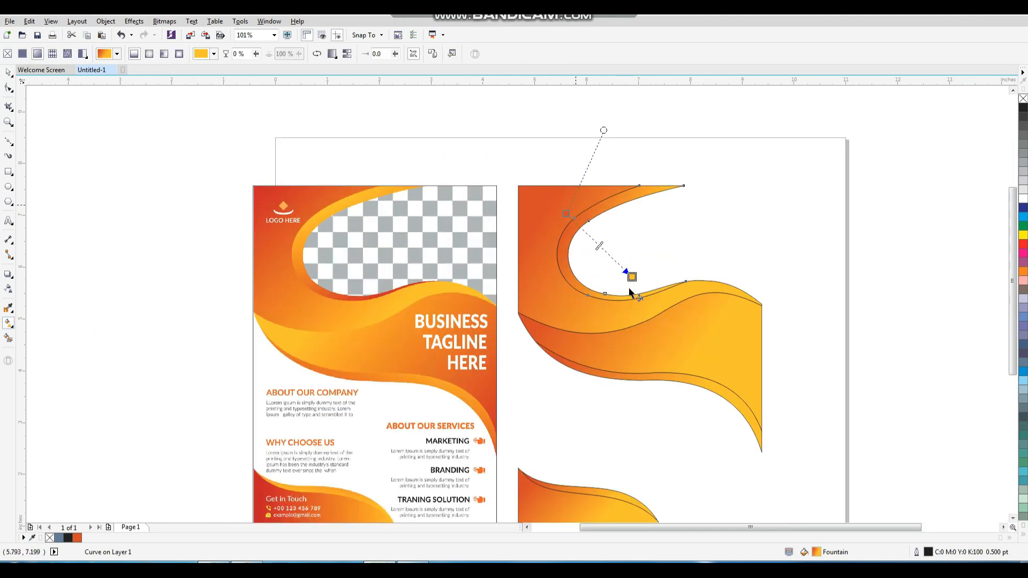
{"action": "mouse_move", "coordinate": [631, 277]}
{"action": "left_mouse_down"}
{"action": "mouse_move", "coordinate": [683, 279]}
{"action": "mouse_move", "coordinate": [638, 289]}
{"action": "left_mouse_up"}
{"action": "left_click_drag", "start_coordinate": [566, 242], "coordinate": [564, 185]}
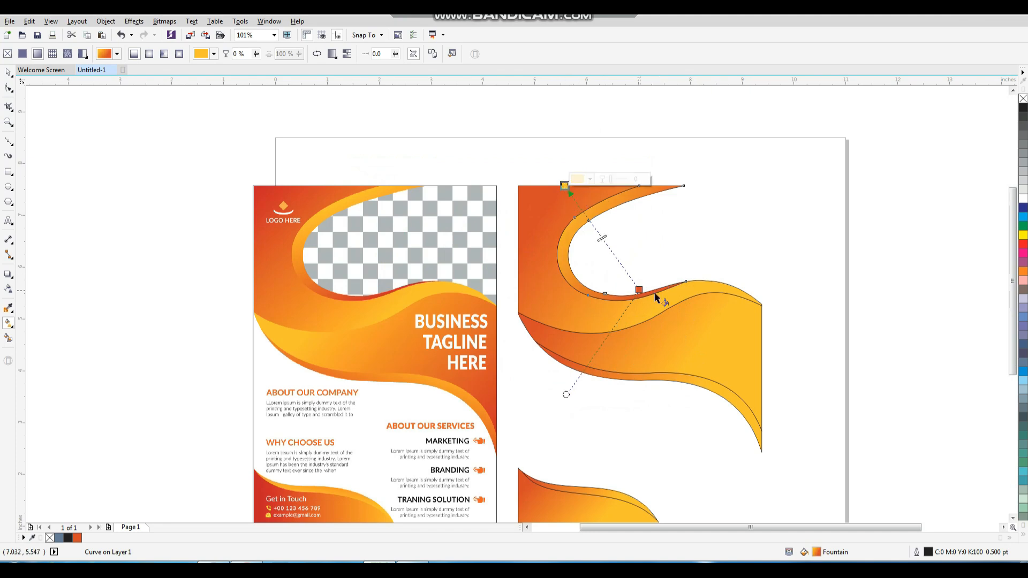
{"action": "left_click_drag", "start_coordinate": [639, 290], "coordinate": [648, 294]}
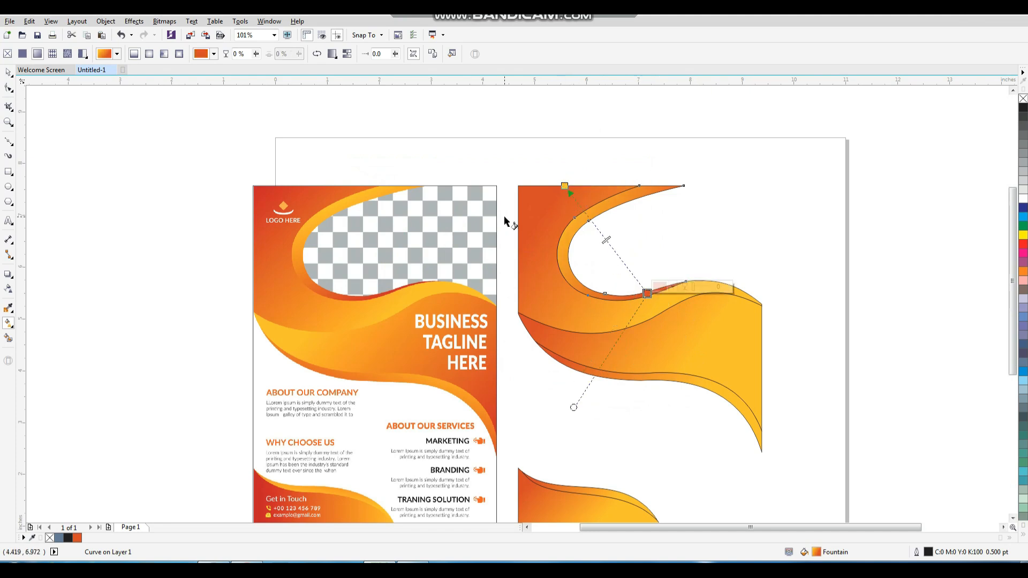
Step: Redirect the tagline wave's gradient from yellow to orange-red at its right edge, and start its lower strip's gradient orange-red near the middle
{"action": "key", "text": "space"}
{"action": "left_click", "coordinate": [724, 342]}
{"action": "left_click", "coordinate": [9, 323]}
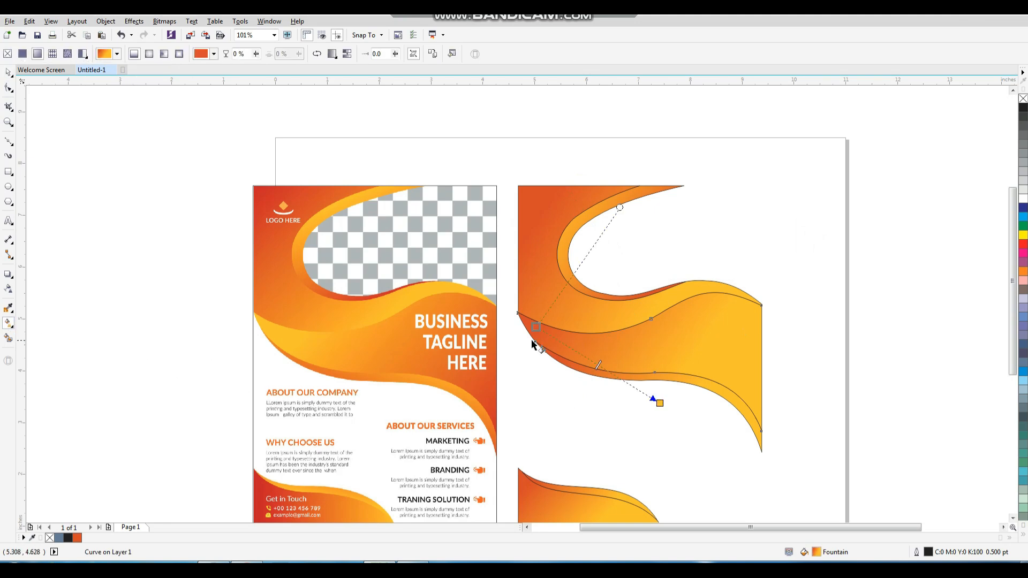
{"action": "left_click_drag", "start_coordinate": [535, 327], "coordinate": [764, 339]}
{"action": "left_click", "coordinate": [717, 392]}
{"action": "left_click_drag", "start_coordinate": [607, 381], "coordinate": [612, 382]}
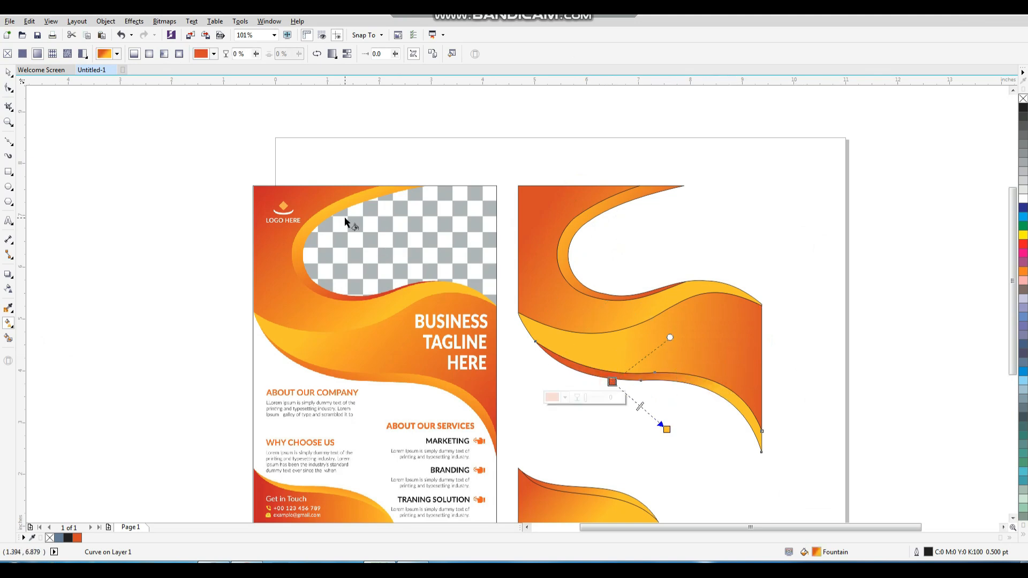
Step: Reverse the bottom corner strip's gradient so it runs from yellow near the middle to orange-red at its right end
{"action": "left_click", "coordinate": [8, 71]}
{"action": "left_click", "coordinate": [155, 271]}
{"action": "scroll", "coordinate": [427, 240], "scroll_direction": "down", "scroll_amount": 3}
{"action": "left_click_drag", "start_coordinate": [329, 193], "coordinate": [635, 413]}
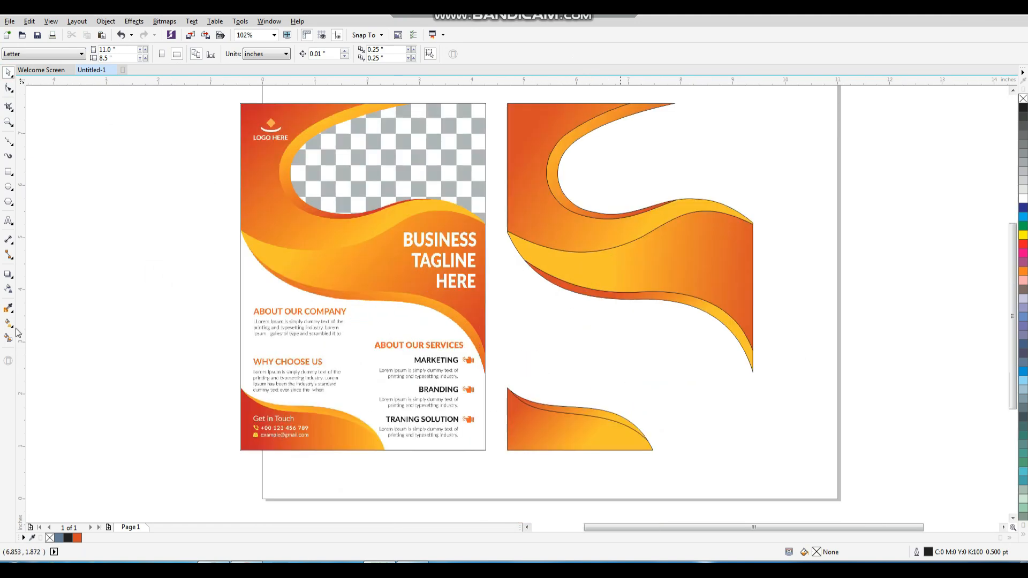
{"action": "left_click", "coordinate": [9, 323]}
{"action": "left_click_drag", "start_coordinate": [518, 405], "coordinate": [649, 409]}
{"action": "left_click_drag", "start_coordinate": [588, 433], "coordinate": [560, 415]}
{"action": "left_click_drag", "start_coordinate": [649, 409], "coordinate": [641, 414]}
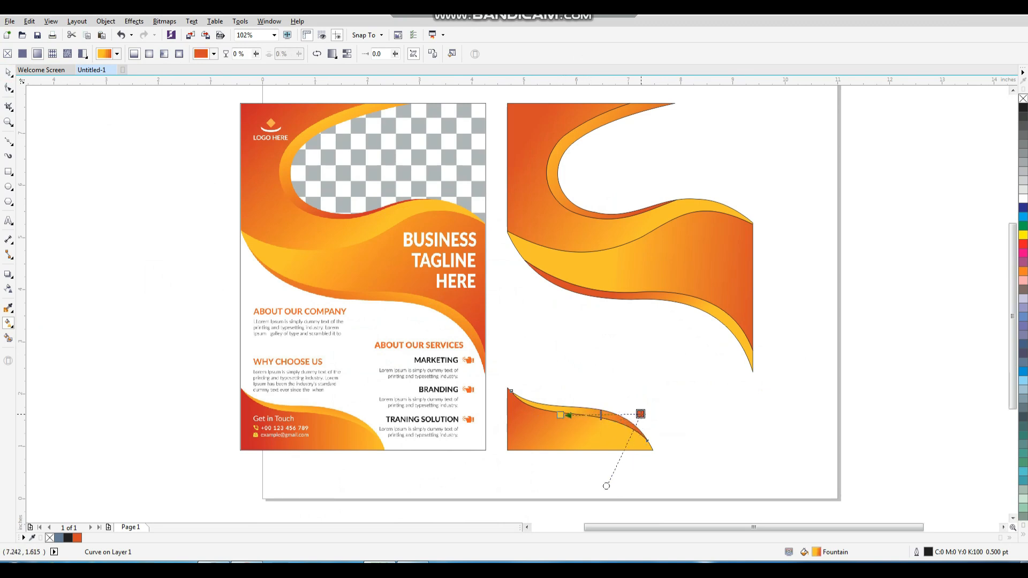
{"action": "key", "text": "space"}
{"action": "left_click", "coordinate": [714, 395]}
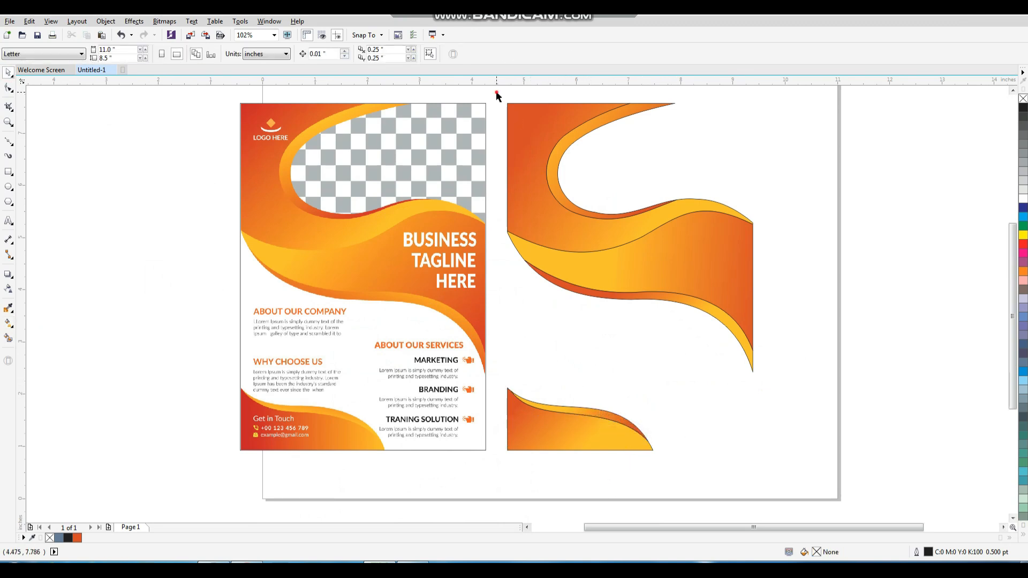
Step: Select all the gradient-filled shapes, remove their outlines, and group them
{"action": "left_click_drag", "start_coordinate": [496, 96], "coordinate": [780, 461]}
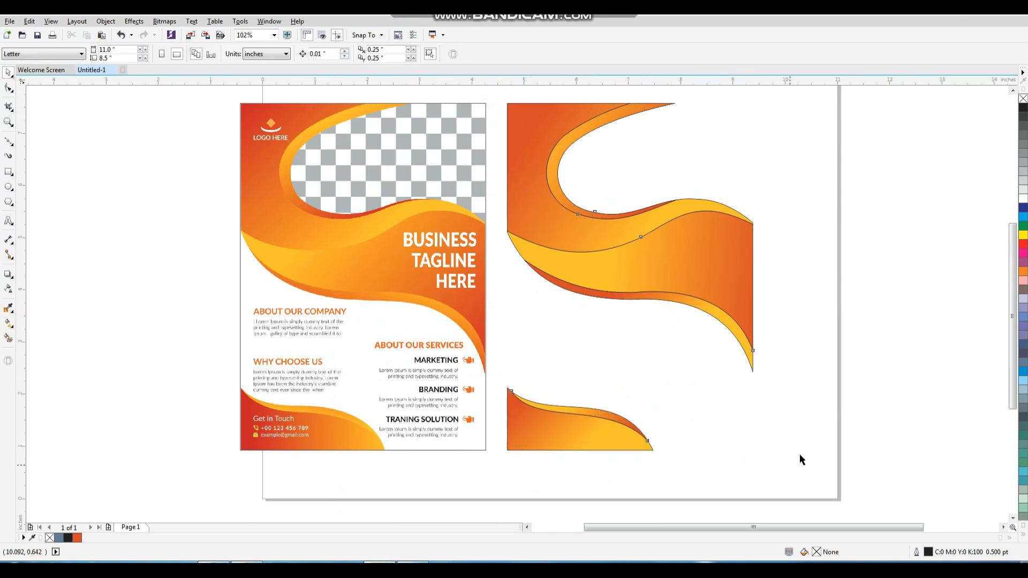
{"action": "left_click", "coordinate": [653, 320]}
{"action": "left_click_drag", "start_coordinate": [501, 96], "coordinate": [790, 463]}
{"action": "key", "text": "ctrl+g"}
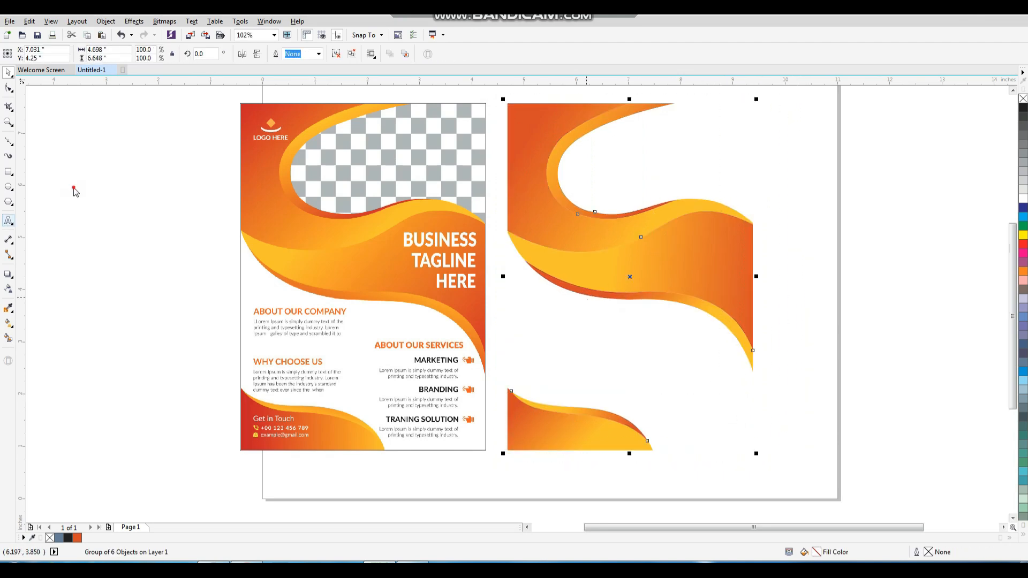
Step: Add a rectangle matching the bounds of the grouped shapes as the flyer's page frame
{"action": "double_click", "coordinate": [8, 172], "text": "shift"}
{"action": "key", "text": "space"}
{"action": "key", "text": "F2"}
{"action": "left_click_drag", "start_coordinate": [514, 338], "coordinate": [359, 417]}
{"action": "key", "text": "F3"}
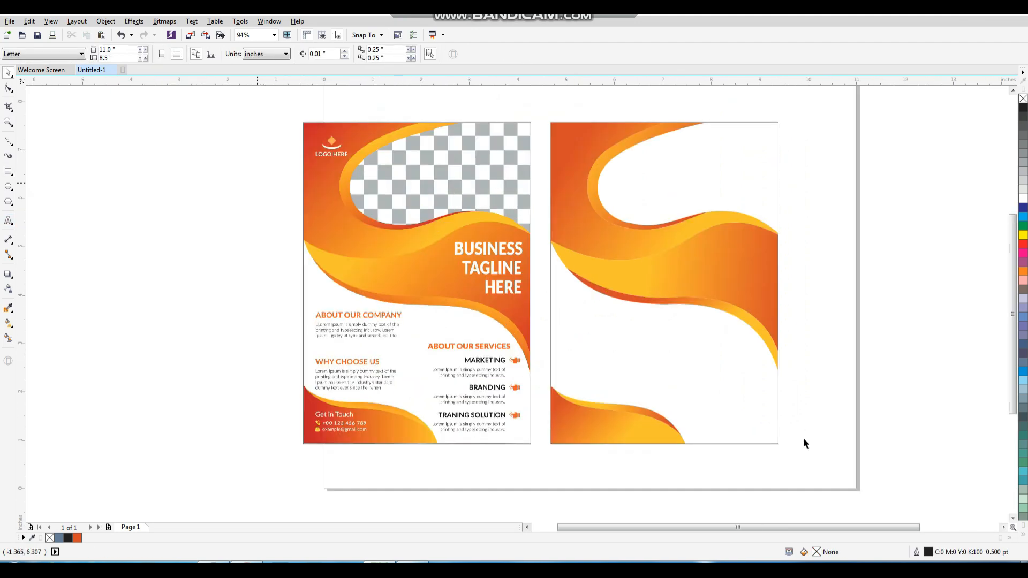
{"action": "key", "text": "F4"}
{"action": "left_click", "coordinate": [864, 367]}
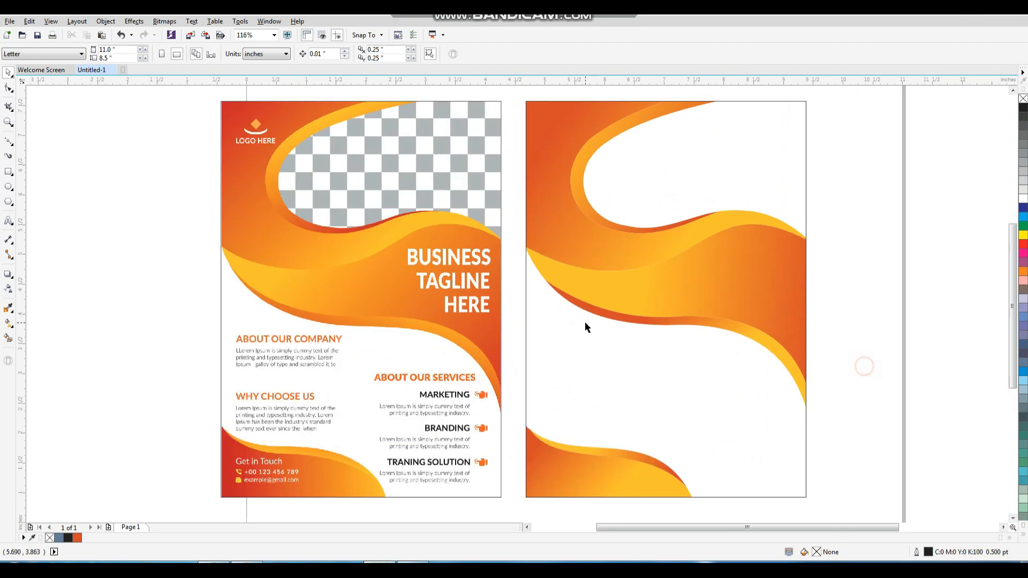
{"action": "scroll", "coordinate": [586, 322], "scroll_direction": "down", "scroll_amount": 2}
{"action": "key", "text": "F2"}
{"action": "left_click_drag", "start_coordinate": [380, 193], "coordinate": [734, 435]}
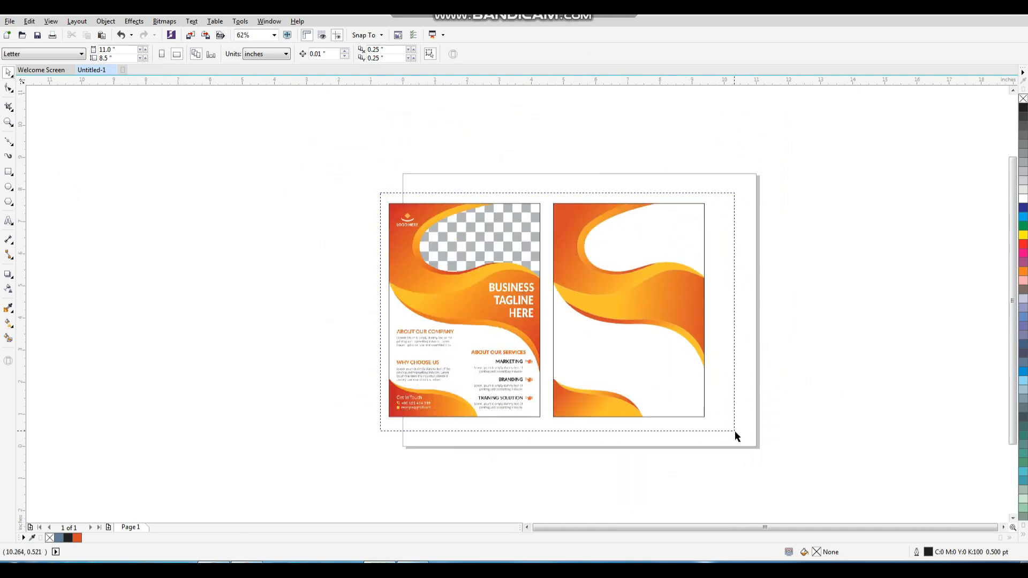
{"action": "left_click", "coordinate": [814, 276]}
{"action": "key", "text": "F3"}
{"action": "key", "text": "F2"}
{"action": "left_click_drag", "start_coordinate": [350, 159], "coordinate": [721, 427]}
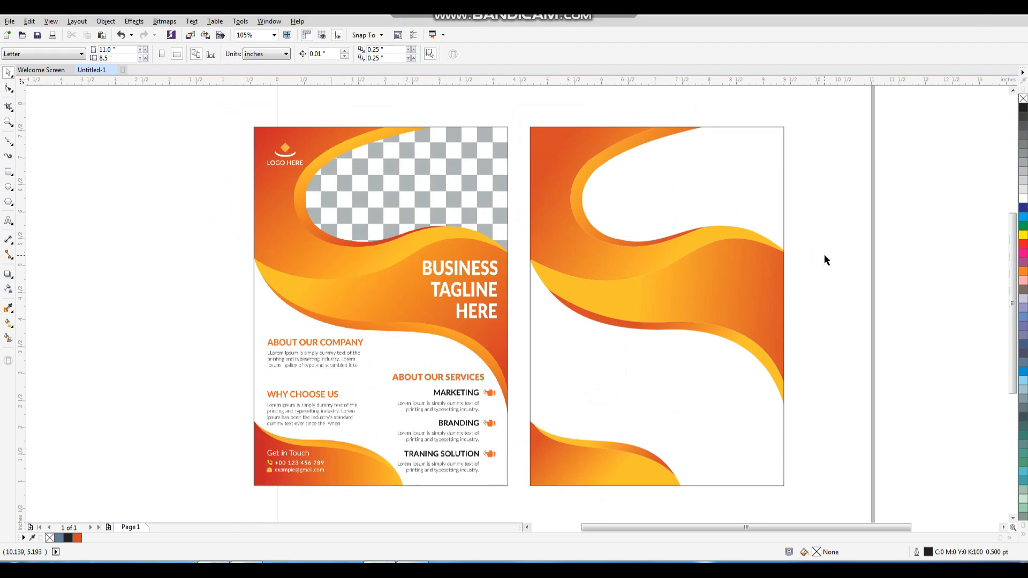